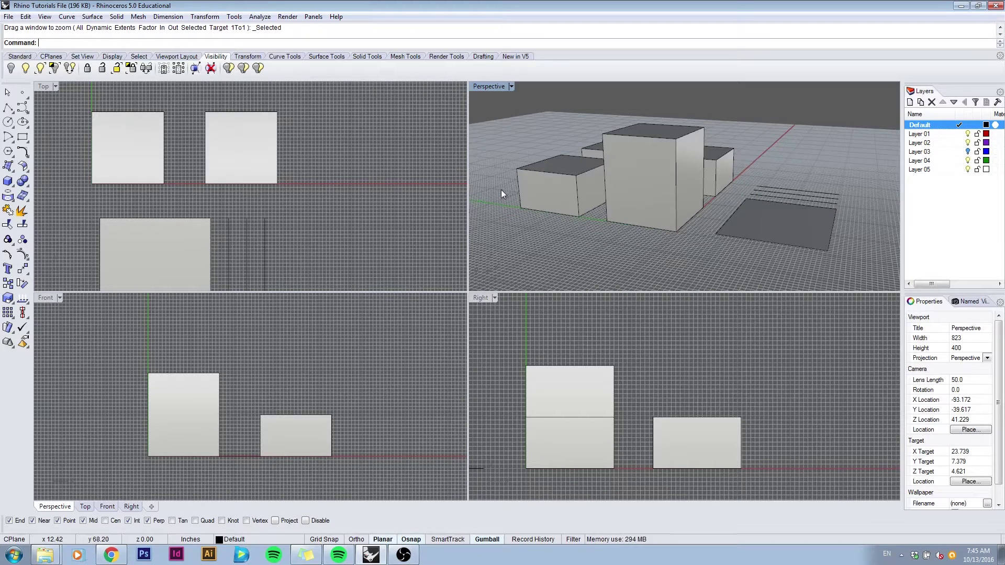
- Reset the viewport layout to the standard 4 Viewports arrangement
left_click(46, 87)
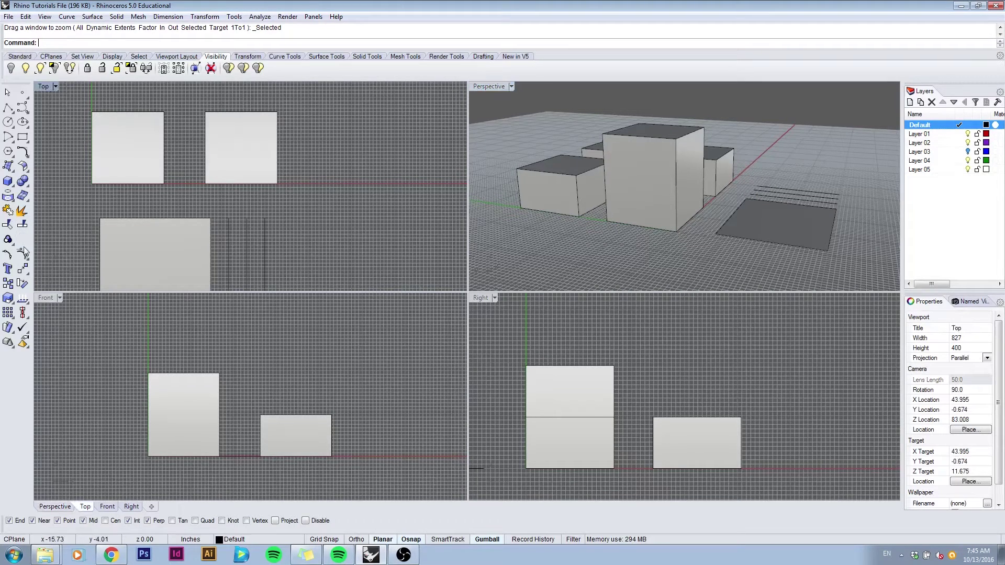
left_click(489, 298)
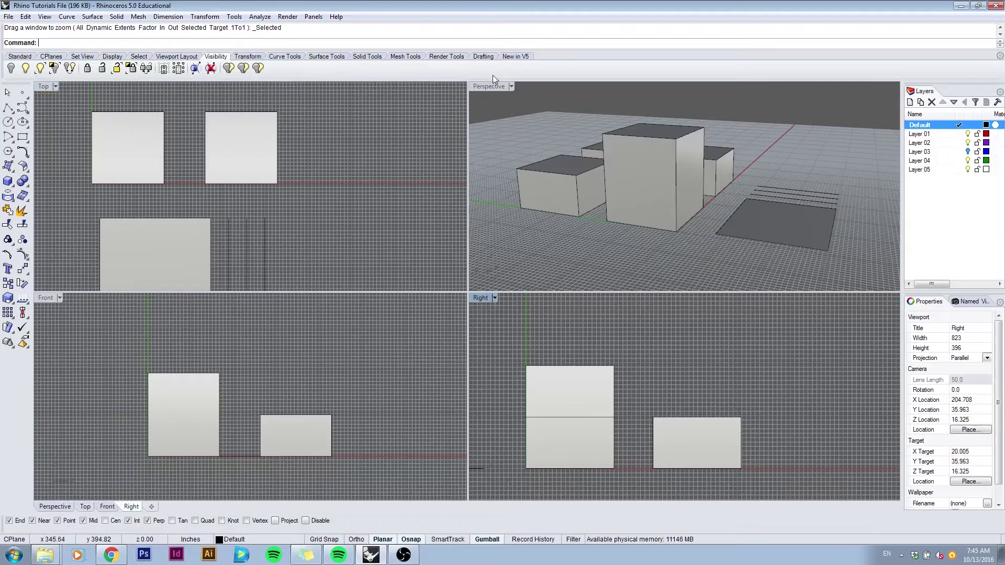
left_click(489, 84)
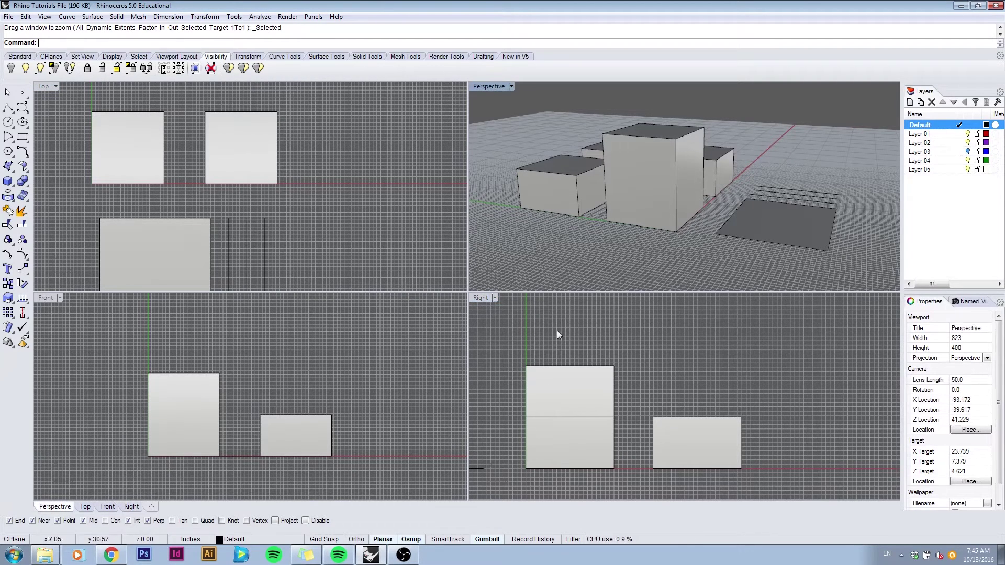
left_click(483, 86)
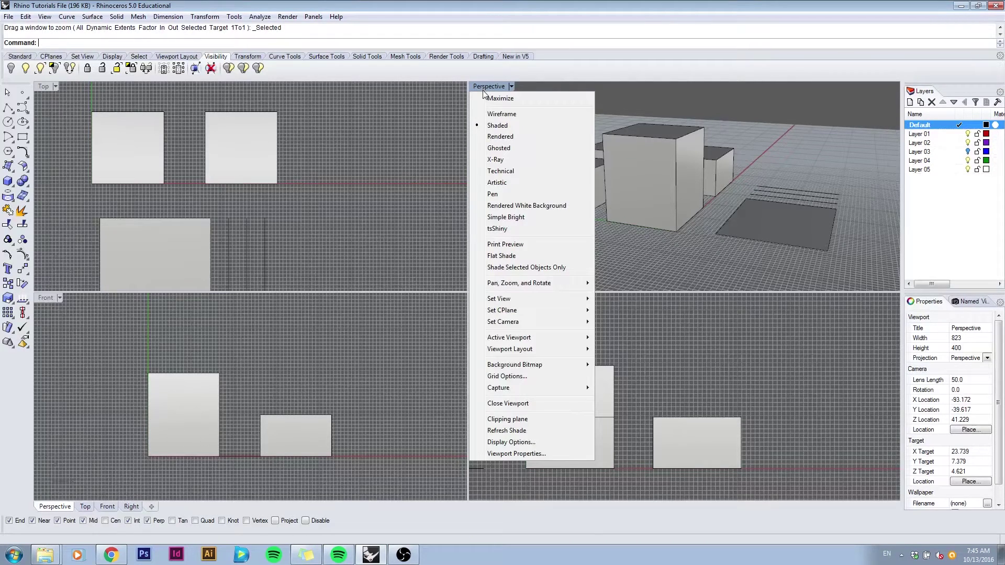
mouse_move(528, 349)
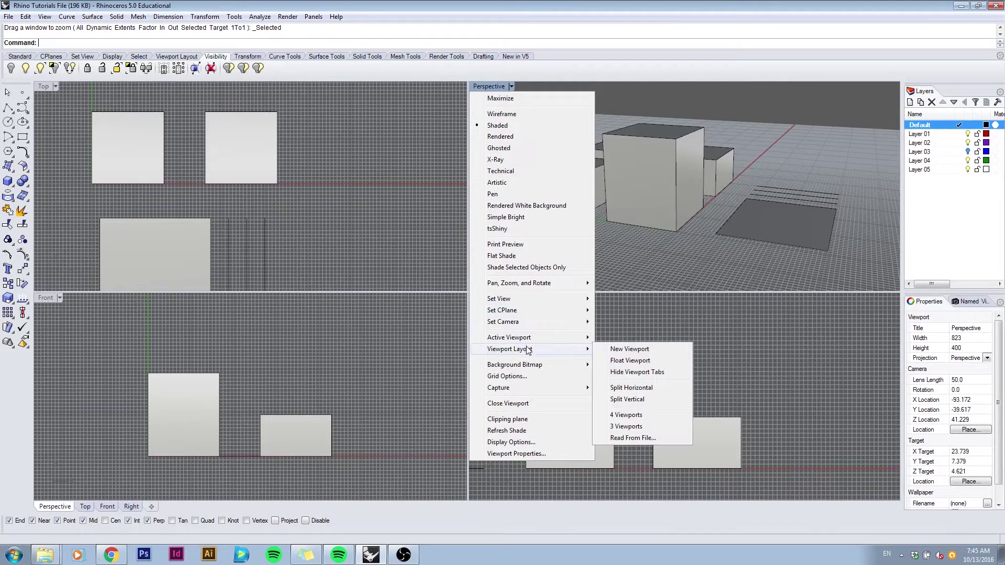
left_click(625, 415)
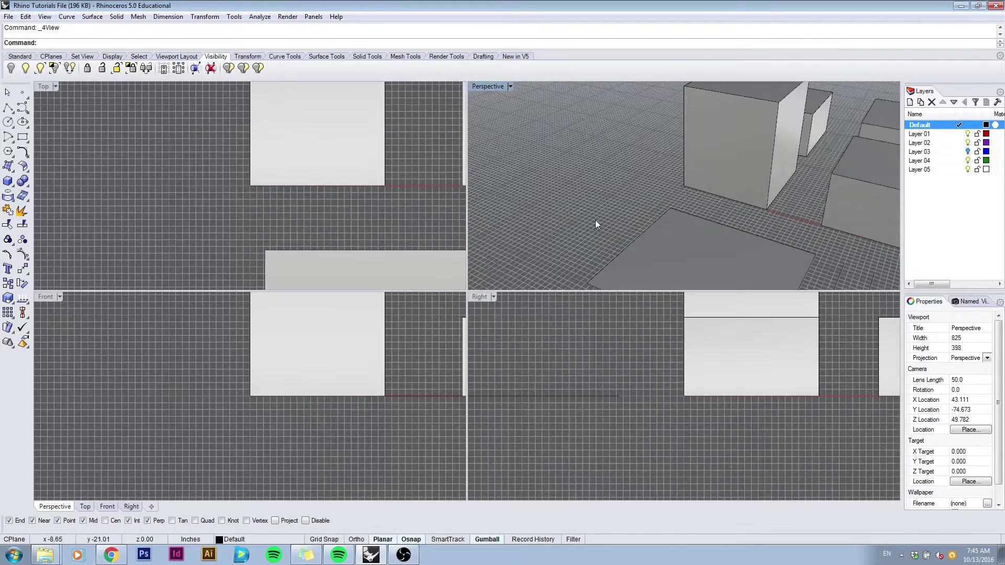
- Examine and compare the viewport properties of the Perspective, Right and Front views, including title, projection and camera location
right_click_drag(601, 191, 668, 185)
scroll(652, 164, "down", 5)
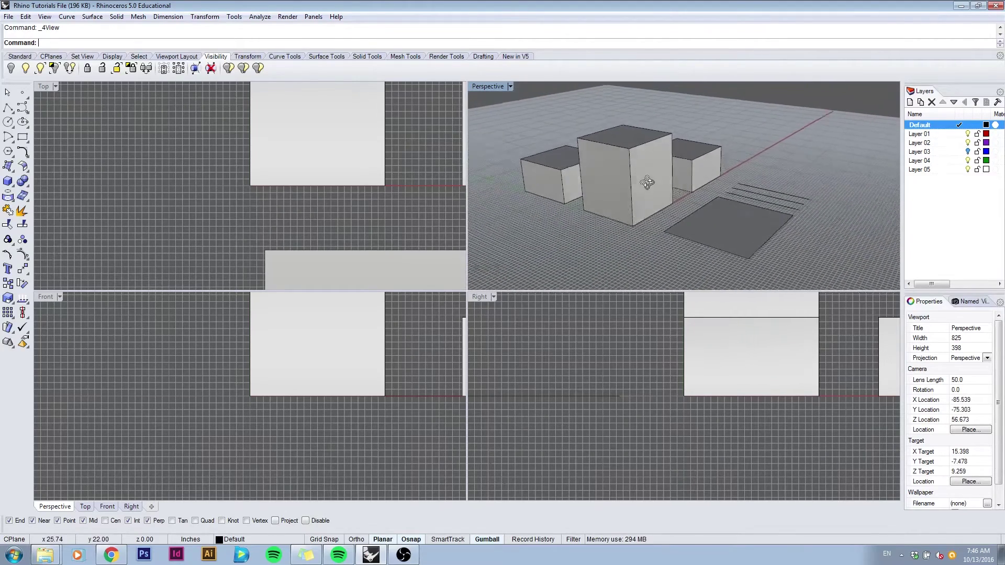
scroll(637, 180, "down", 1)
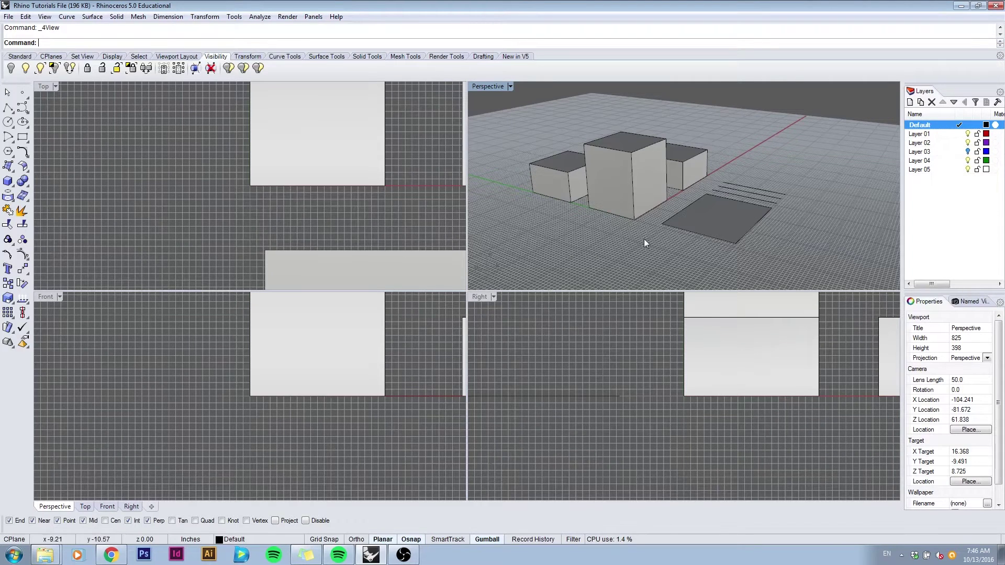
left_click(628, 382)
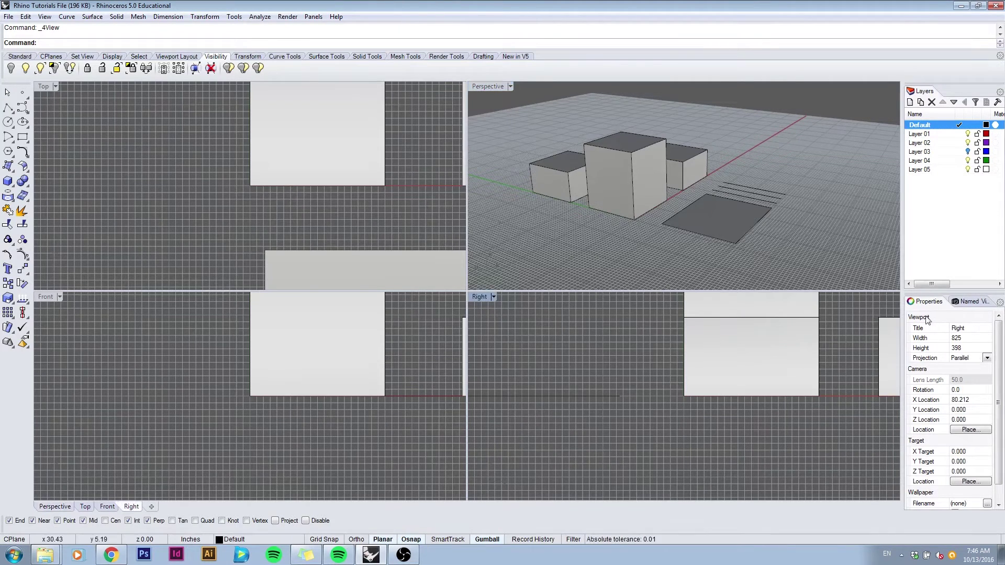
left_click(306, 452)
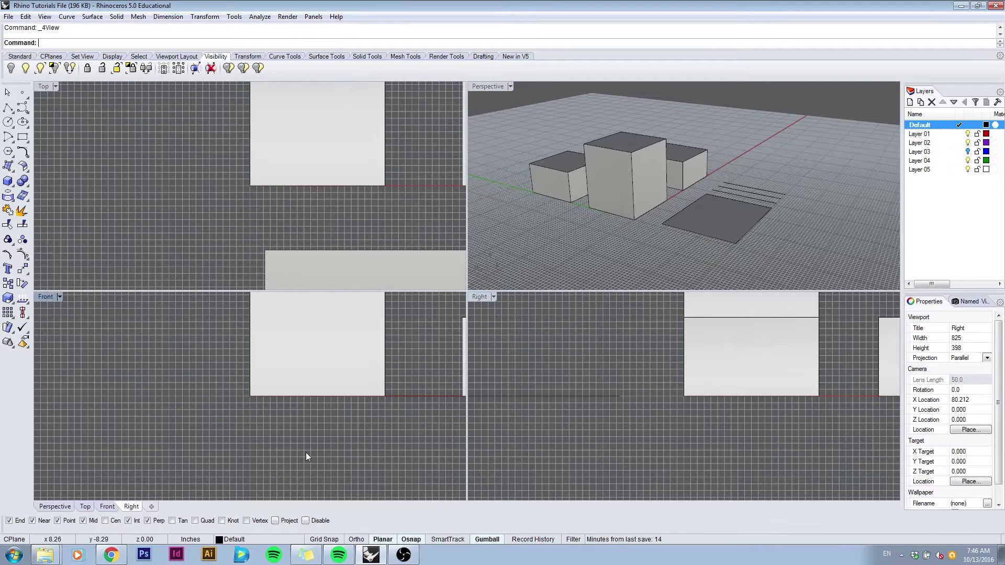
left_click(593, 392)
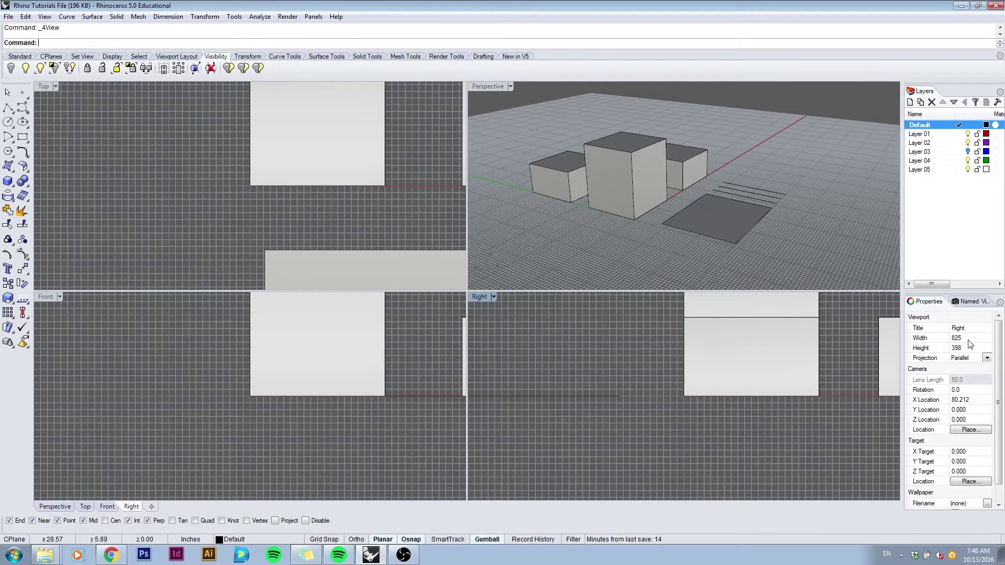
left_click(859, 248)
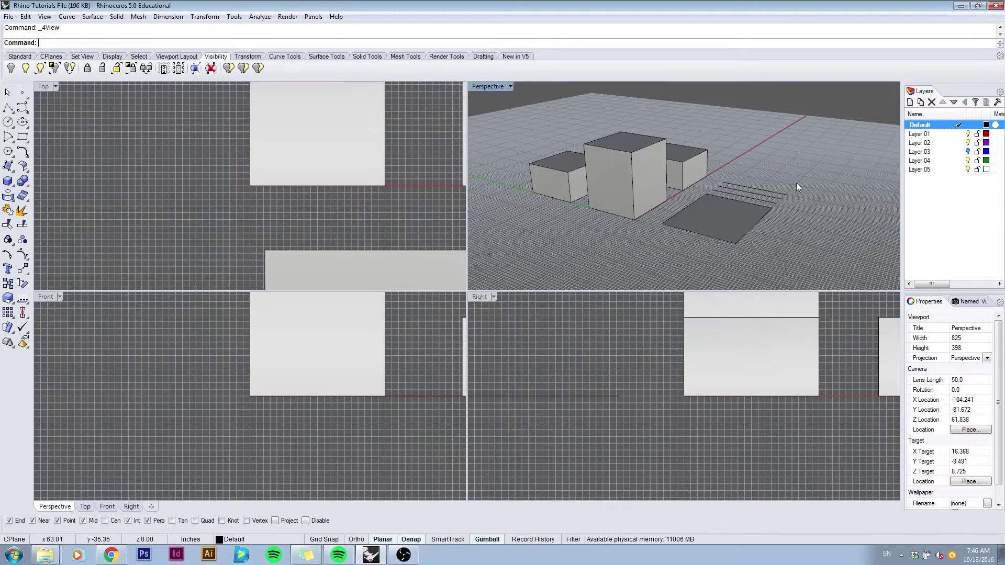
right_click_drag(785, 173, 779, 155)
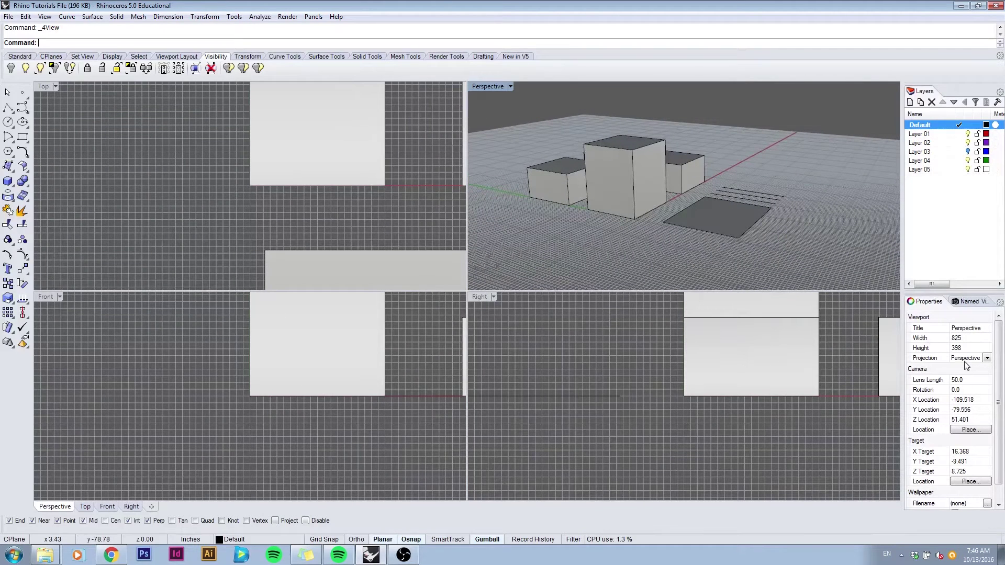
left_click(606, 356)
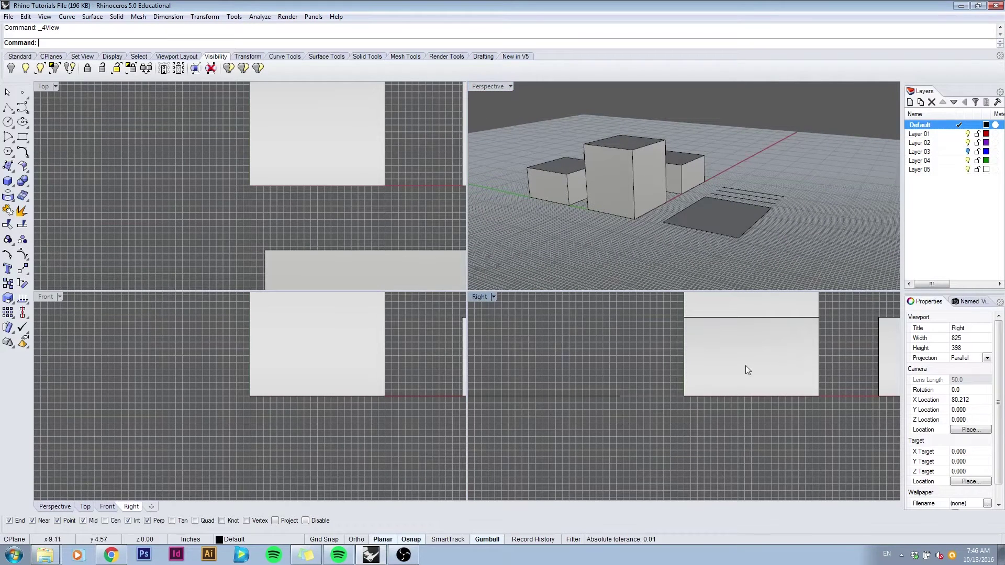
left_click(852, 174)
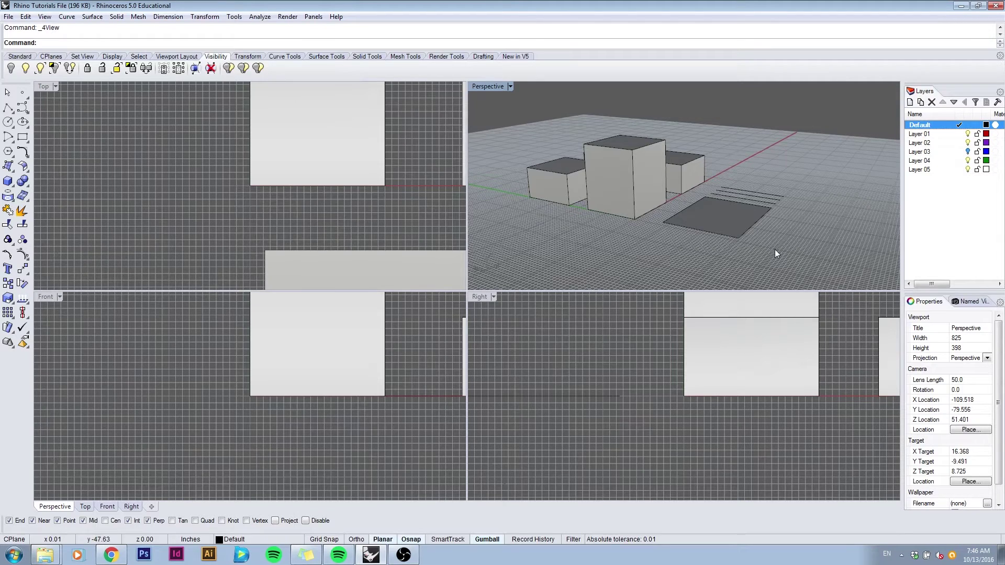
right_click_drag(775, 253, 761, 245)
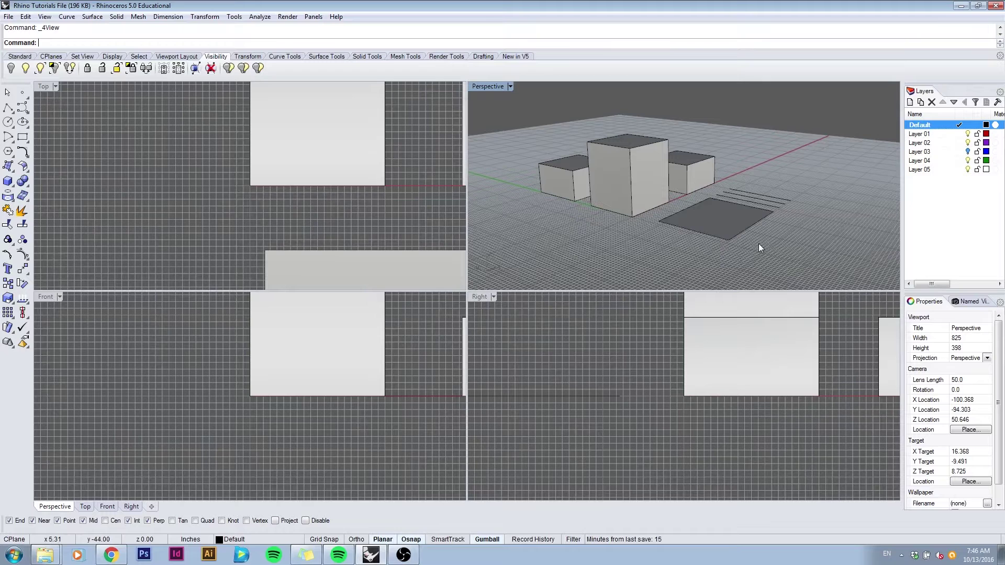
- Show the Perspective viewport's camera object and fit its whole view cone in the Right, Front and Top viewports
key("F6")
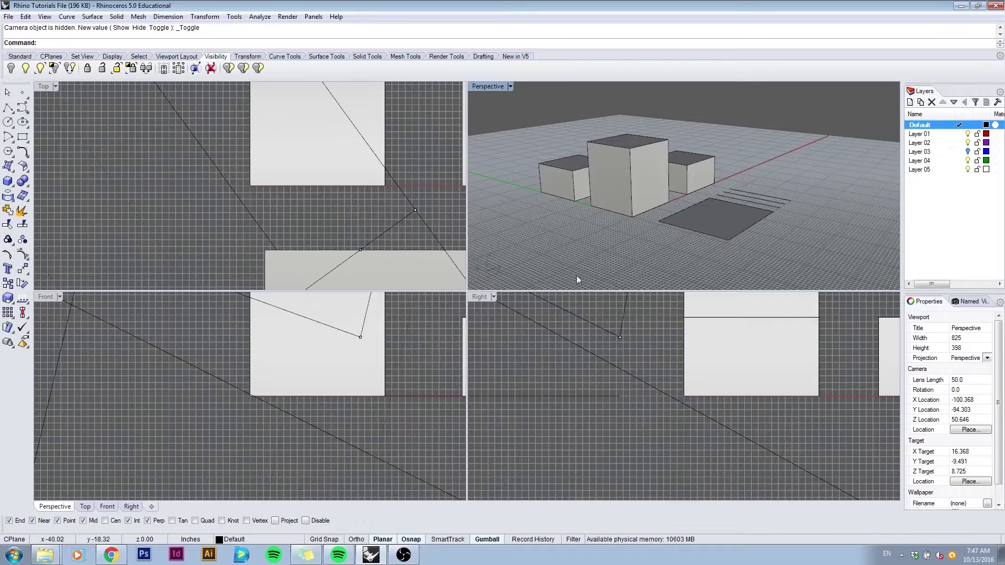
right_click_drag(576, 275, 586, 254)
right_click_drag(552, 381, 621, 402)
scroll(570, 377, "down", 12)
scroll(589, 415, "down", 2)
scroll(206, 365, "down", 8)
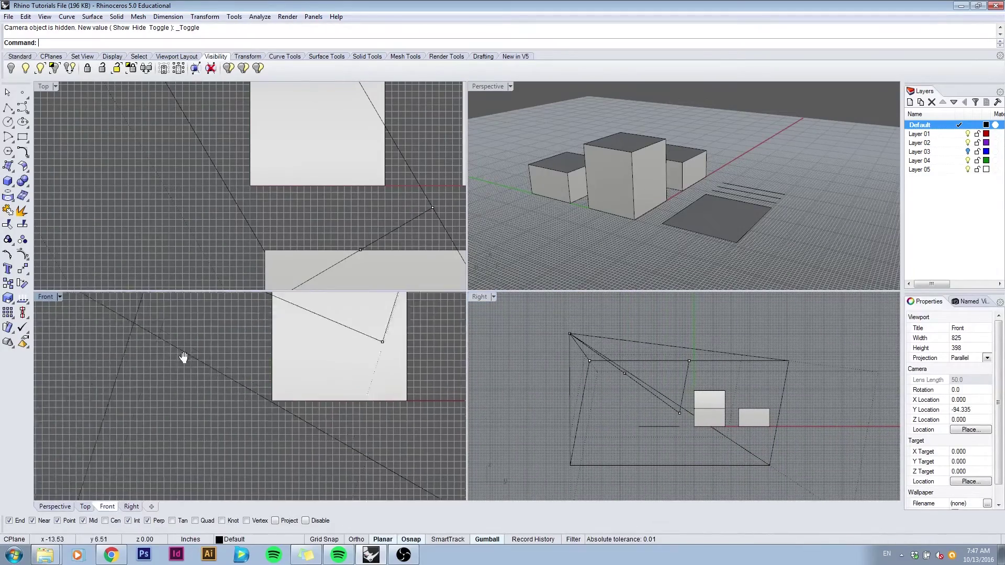
right_click_drag(206, 364, 286, 408)
scroll(188, 235, "down", 8)
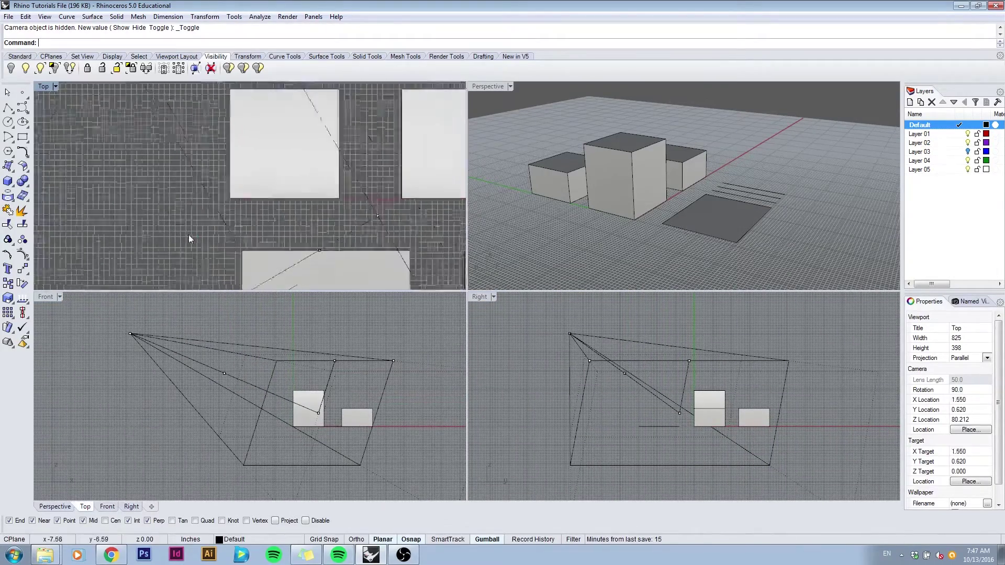
right_click_drag(188, 234, 289, 177)
scroll(296, 173, "down", 3)
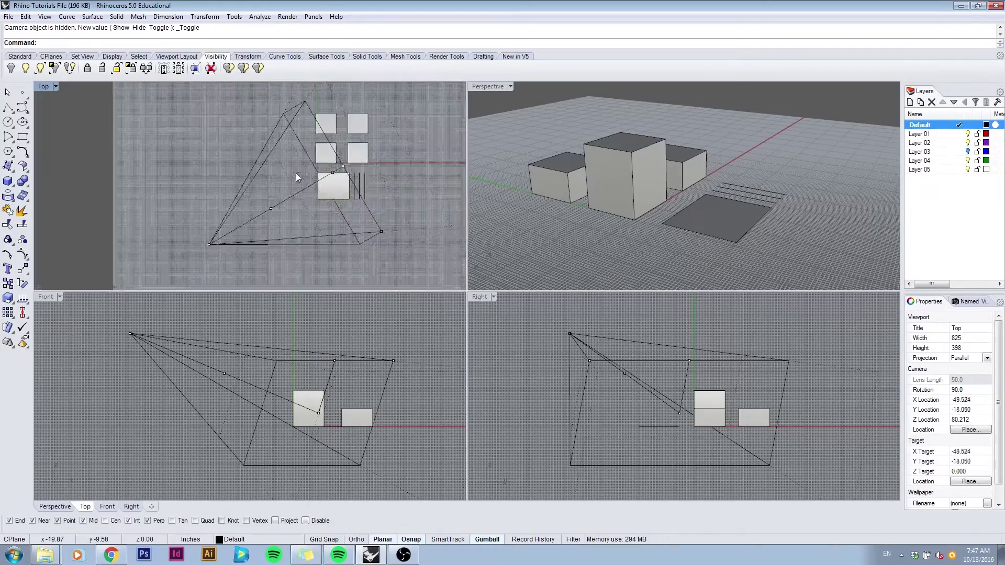
- Orbit and pan the Perspective view to examine how the camera and target locations respond in the other viewports and properties
right_click_drag(522, 222, 617, 175)
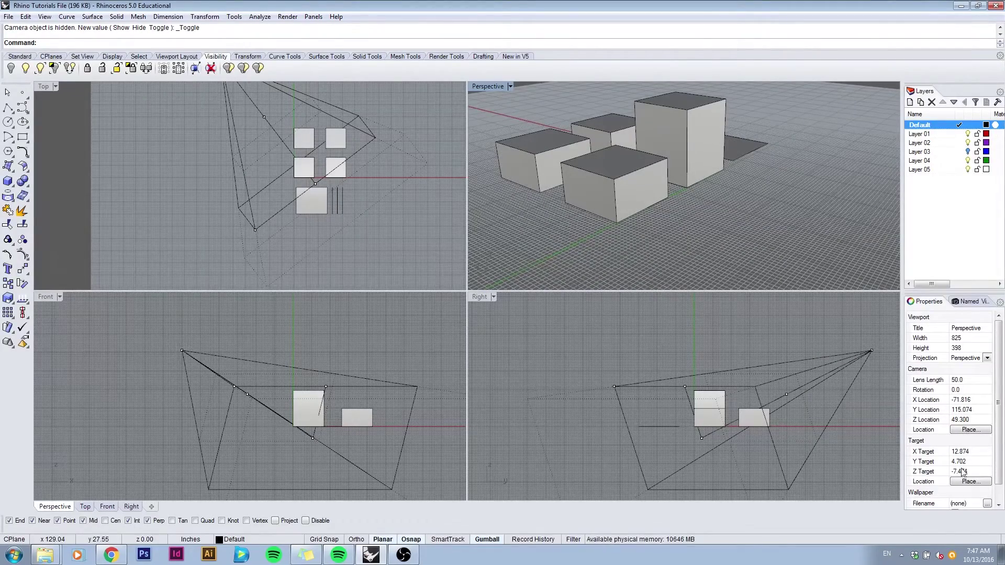
right_click_drag(717, 212, 696, 249)
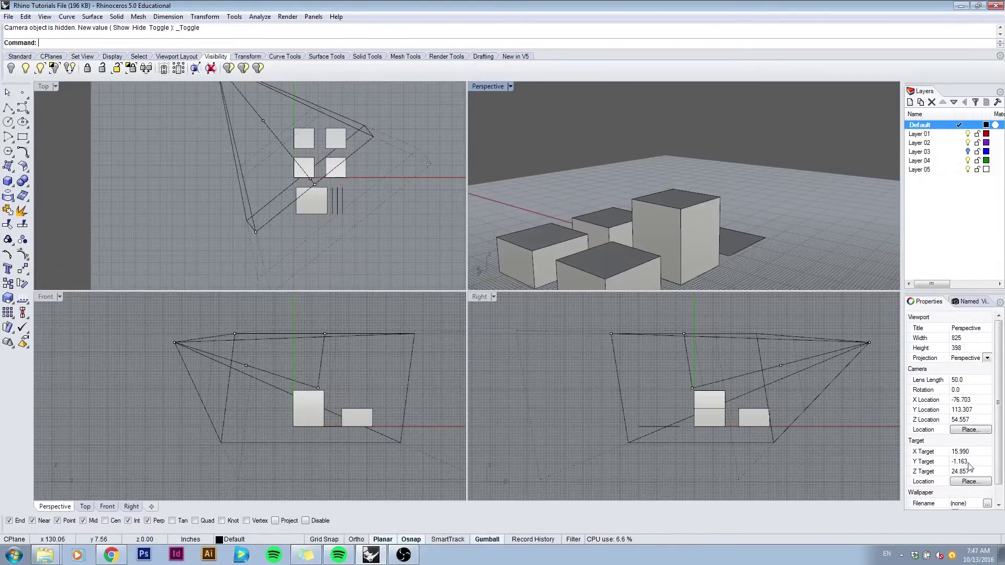
right_click_drag(767, 234, 756, 203, "shift")
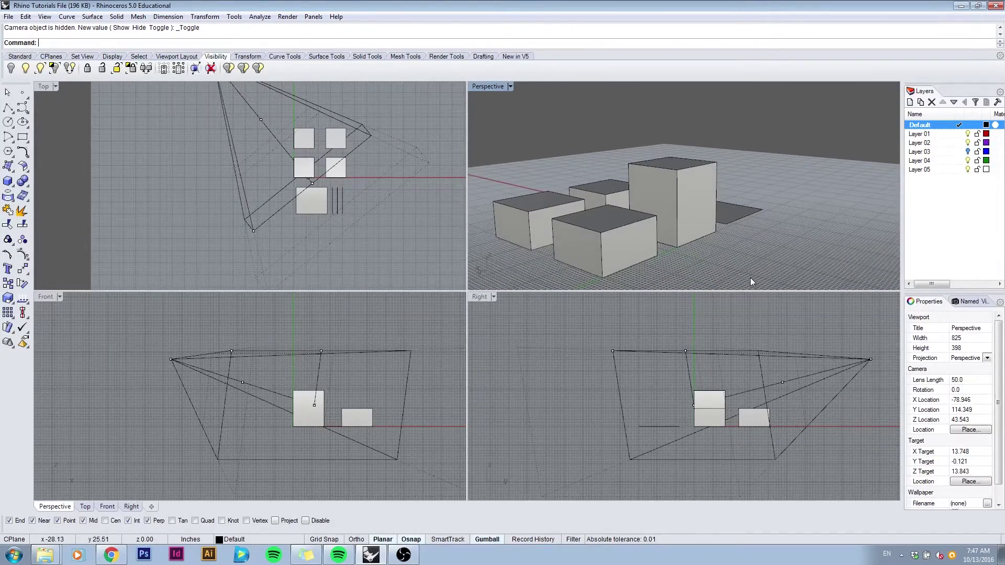
right_click_drag(707, 243, 671, 258)
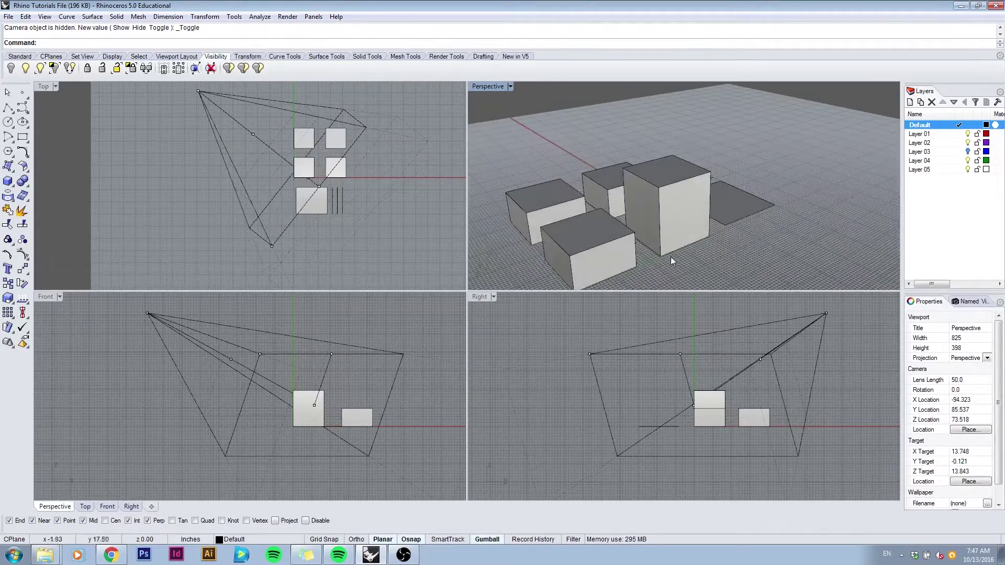
- Set the Perspective camera's Z location to 150
left_click(964, 401)
left_click(973, 422)
left_click(953, 421)
type("150")
key("Return")
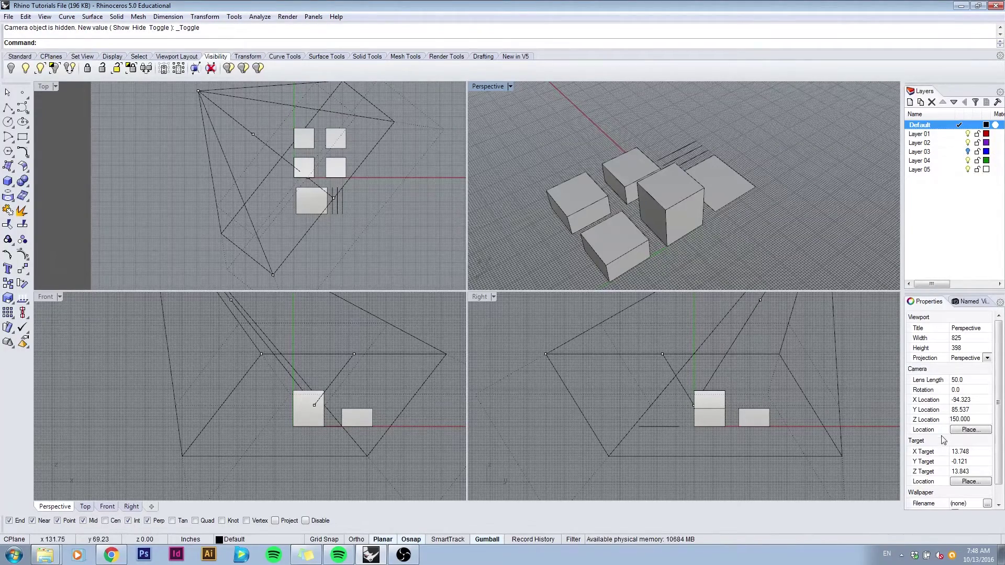
- Raise the Perspective camera's Z target in stages to 30, 50 and finally 60
left_click(972, 472)
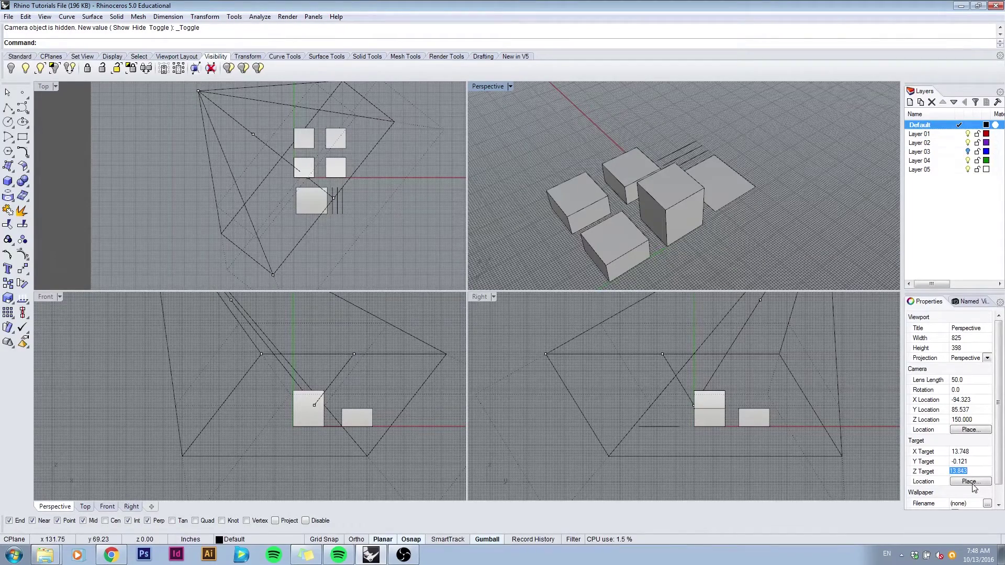
type("30")
key("Return")
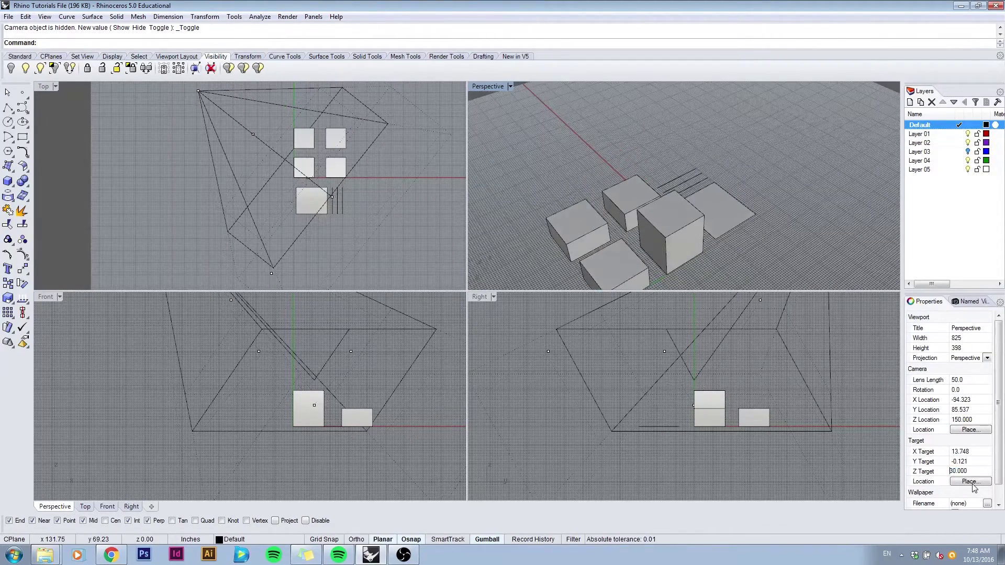
left_click(959, 471)
type("50")
key("Return")
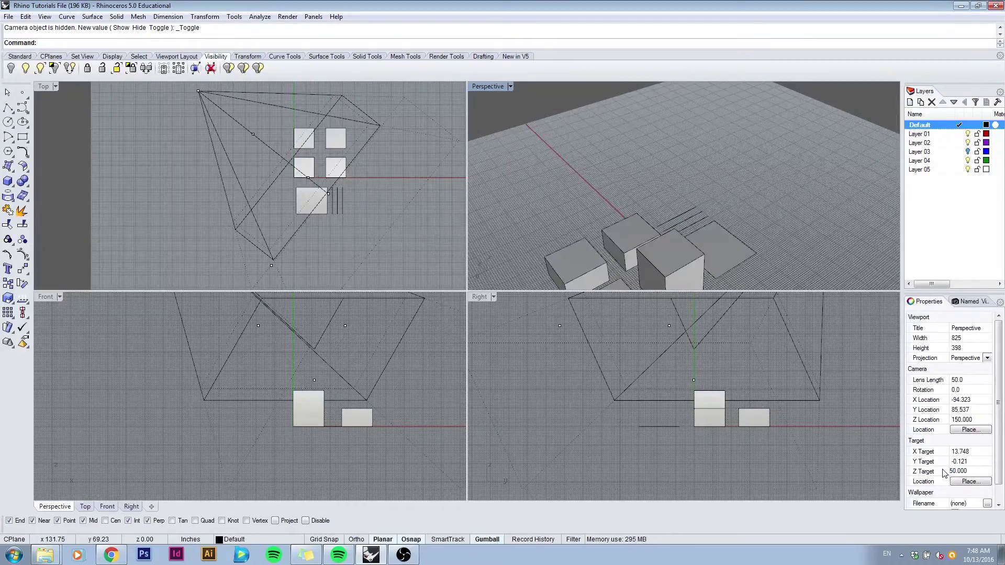
left_click_drag(973, 472, 945, 473)
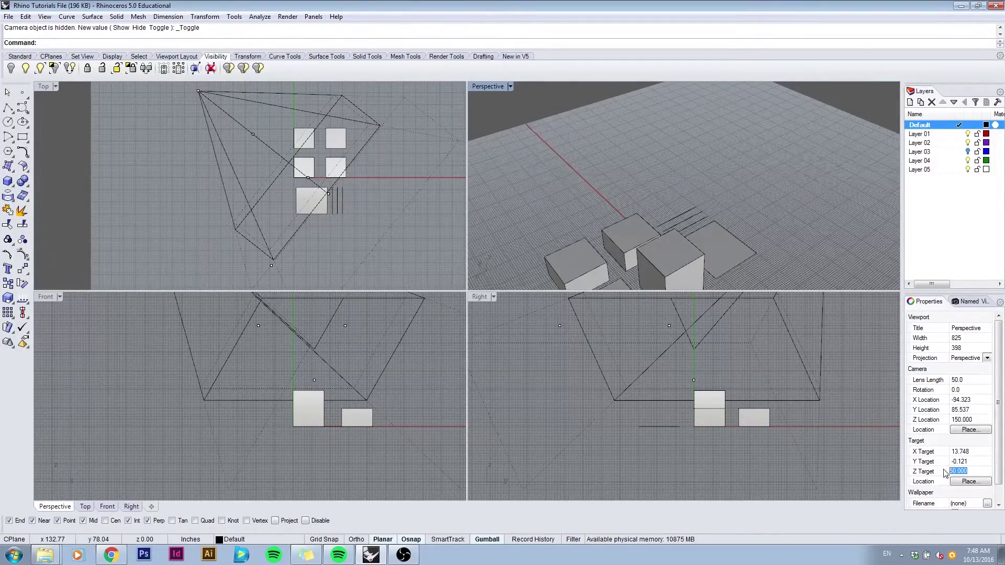
type("60")
key("Return")
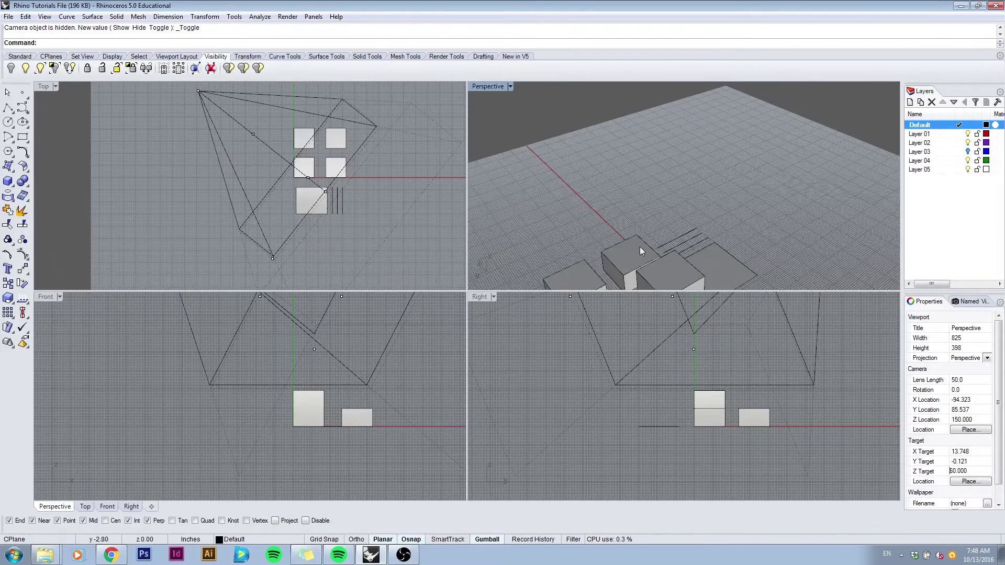
- Orbit the Perspective view down to a low, near eye-level angle on the boxes
right_click_drag(640, 246, 673, 203)
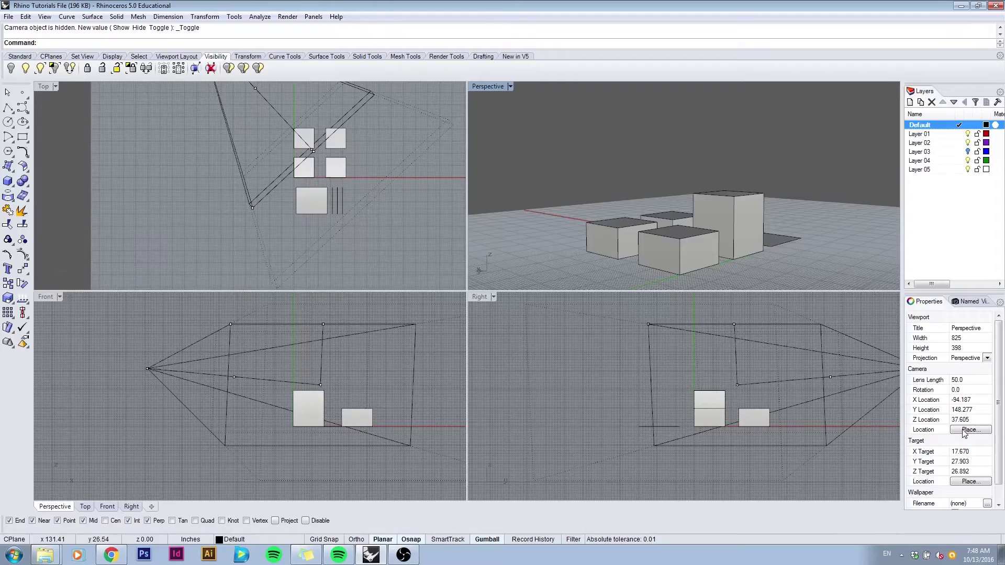
right_click_drag(721, 255, 726, 221)
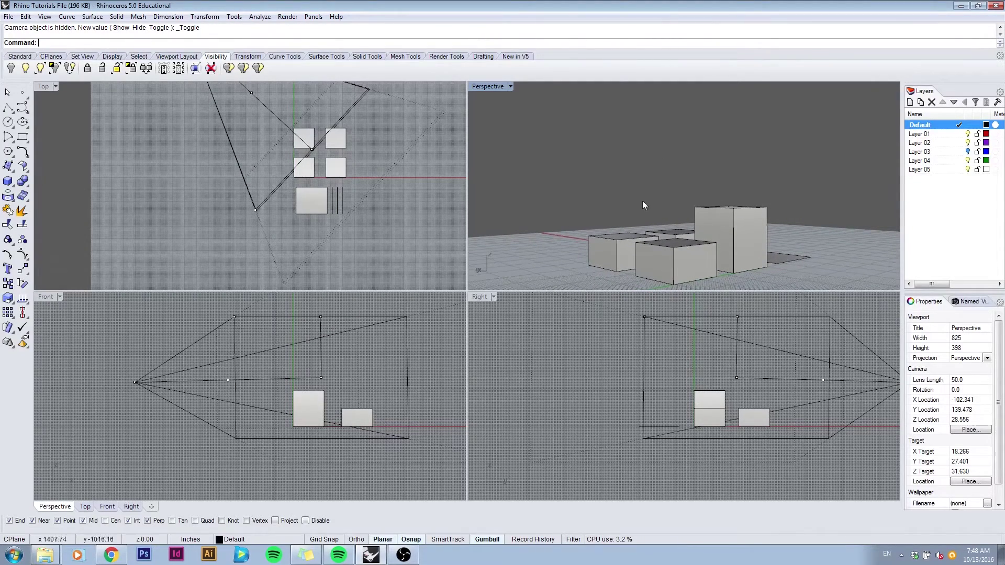
- Detach and close the docked Named Views panel, and reopen it as a floating panel with the NamedView command
left_click(968, 302)
left_click_drag(967, 306, 688, 333)
left_click(867, 321)
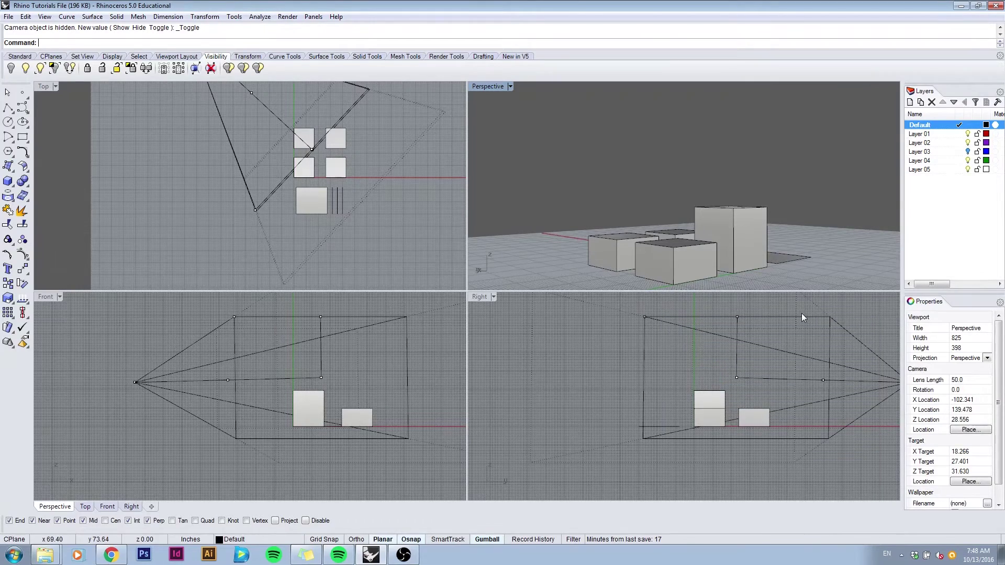
type("Namev")
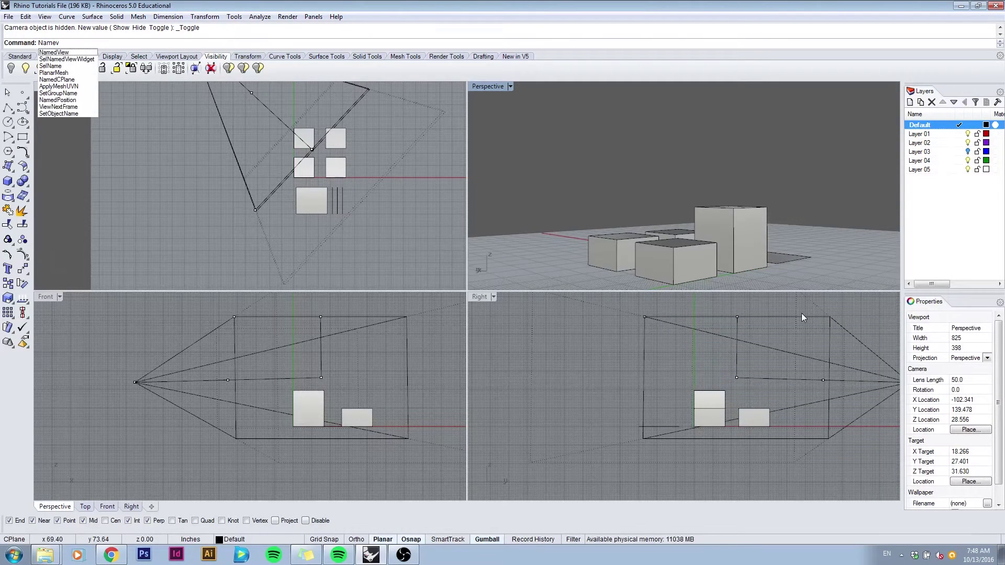
key("Return")
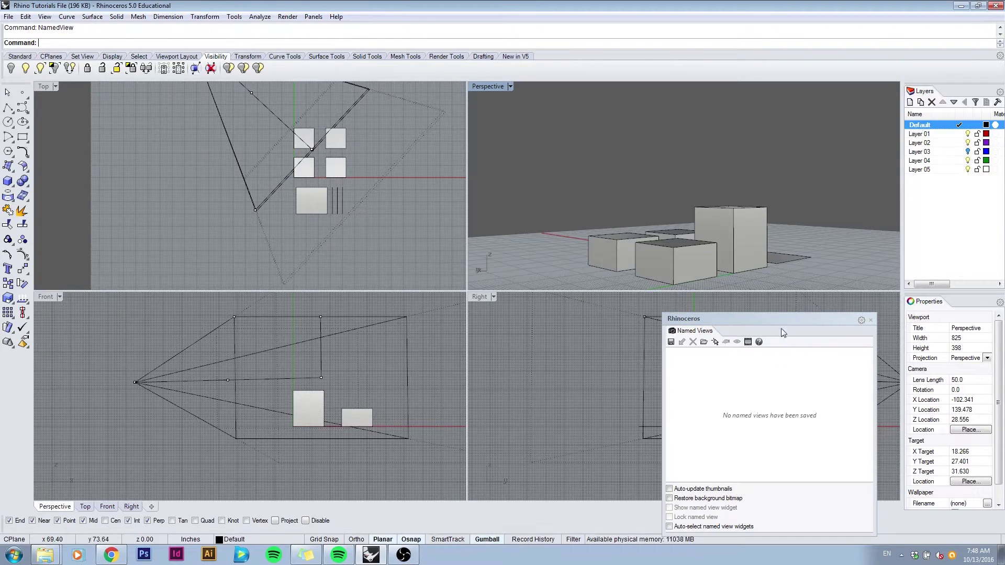
mouse_move(781, 328)
left_mouse_down()
mouse_move(798, 301)
mouse_move(791, 316)
left_mouse_up()
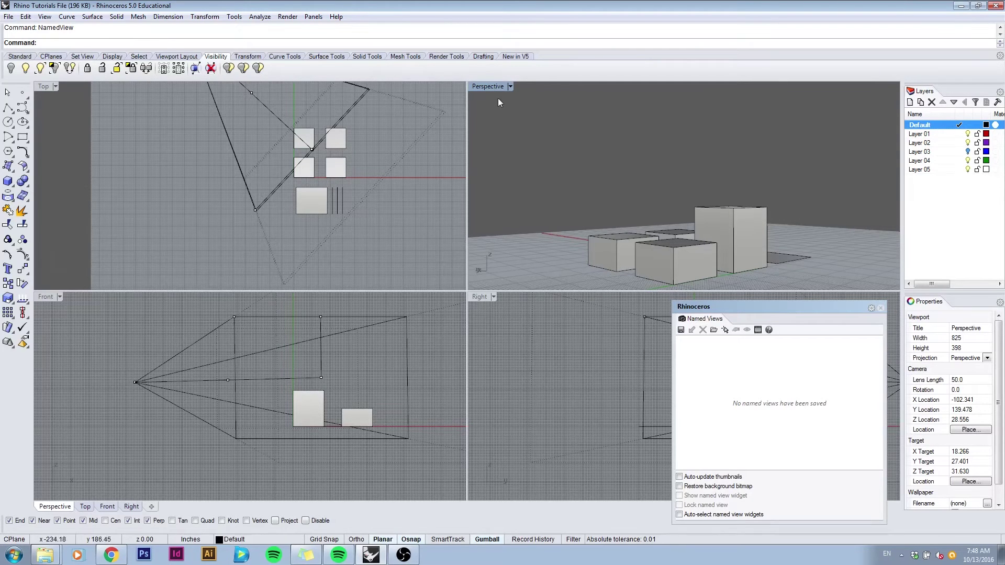
- Save the current Perspective viewport as a named view called "View 1"
left_click(681, 329)
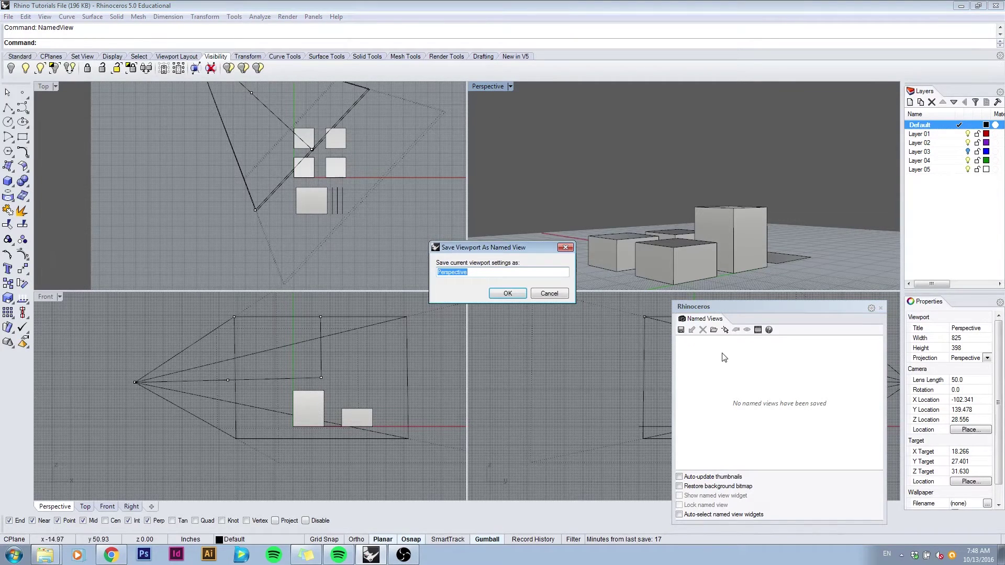
type("View 1")
key("Return")
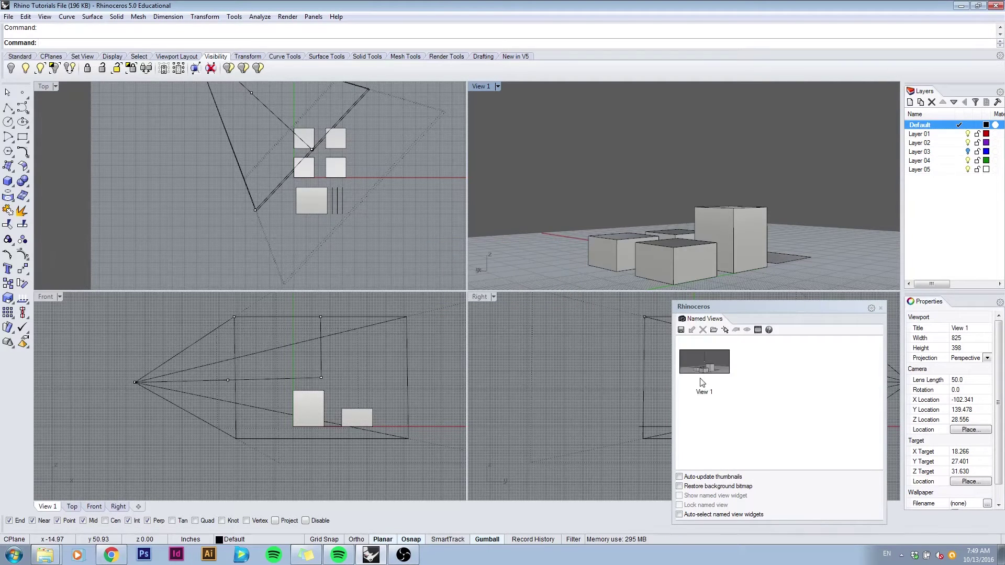
left_click_drag(746, 308, 770, 309)
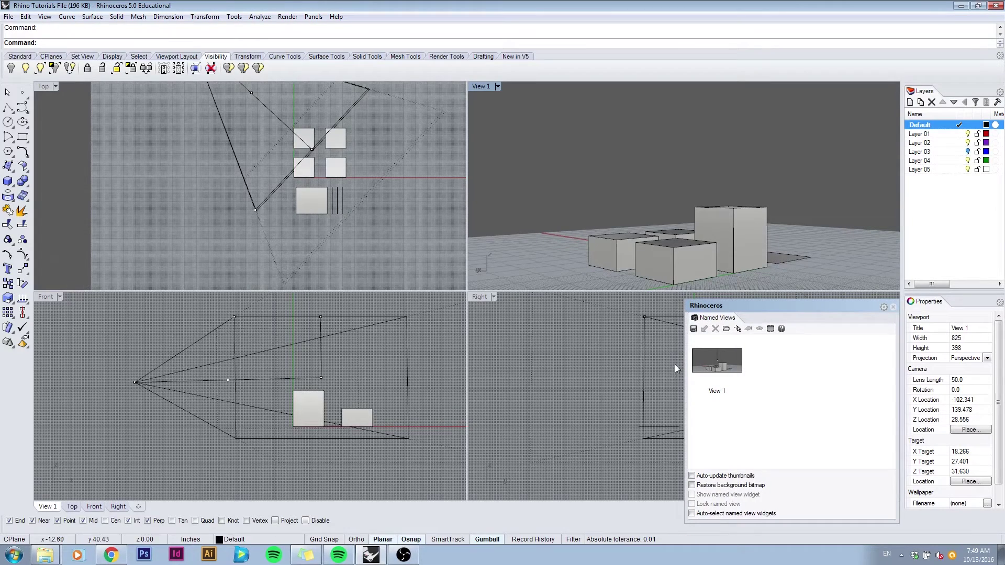
- Orbit, pan and zoom away from the saved camera angle, restoring the named view View 1 each time
right_click_drag(543, 142, 621, 164)
right_click_drag(566, 184, 667, 153)
scroll(616, 163, "up", 4)
right_click_drag(608, 180, 638, 170, "shift")
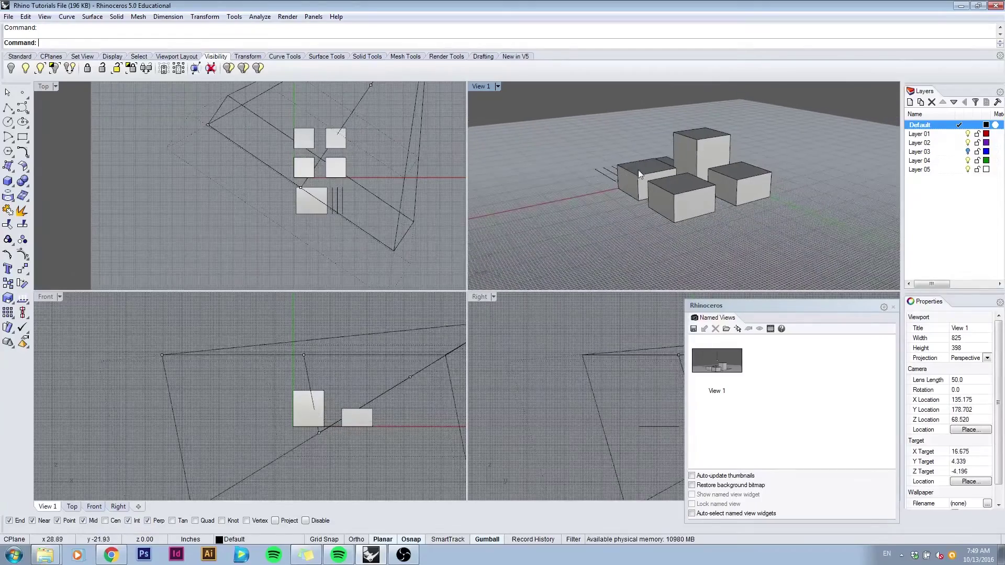
double_click(706, 366)
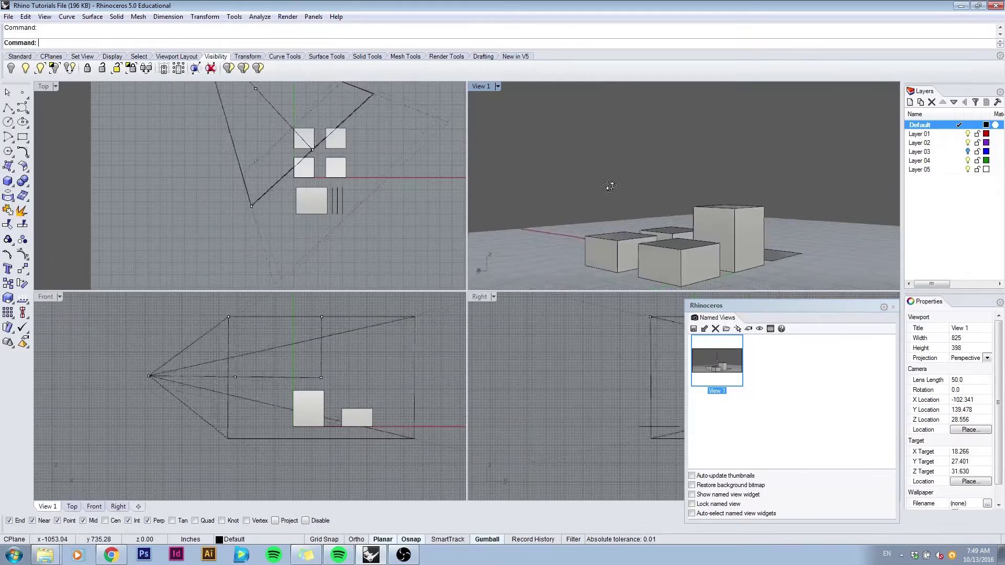
mouse_move(606, 186)
right_mouse_down()
mouse_move(689, 209)
mouse_move(604, 196)
right_mouse_up()
scroll(603, 197, "down", 7)
scroll(673, 199, "down", 3)
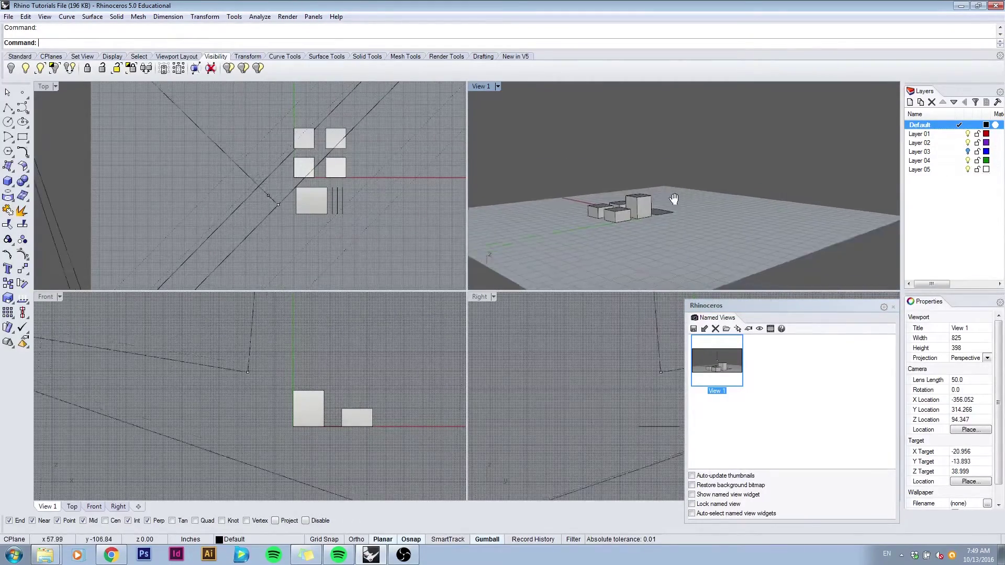
right_click_drag(673, 200, 617, 141, "shift")
scroll(617, 141, "up", 2)
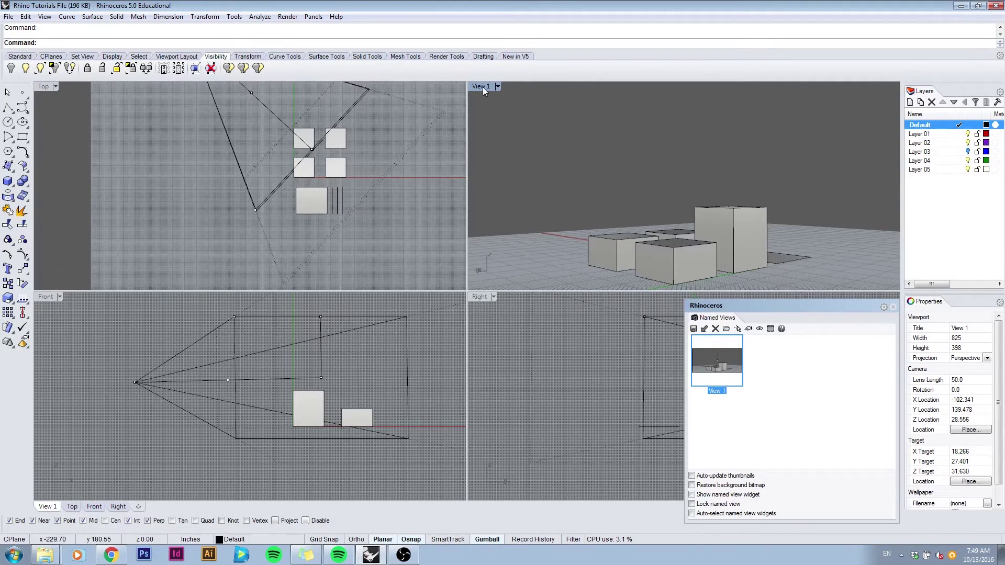
- Restore the named view View 1 in the Right viewport and orbit around the boxes there
left_click(483, 299)
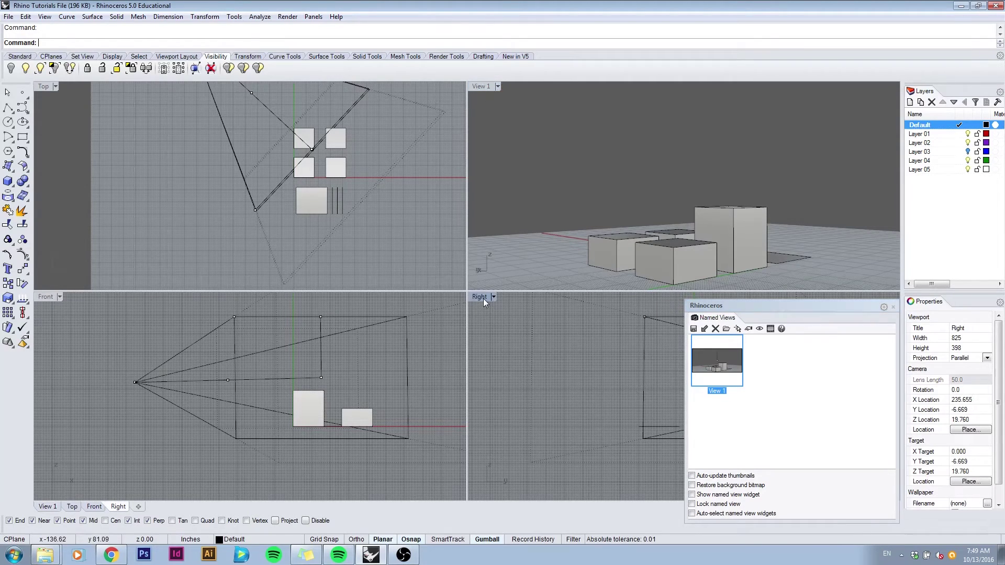
right_click_drag(592, 366, 556, 372)
double_click(735, 373)
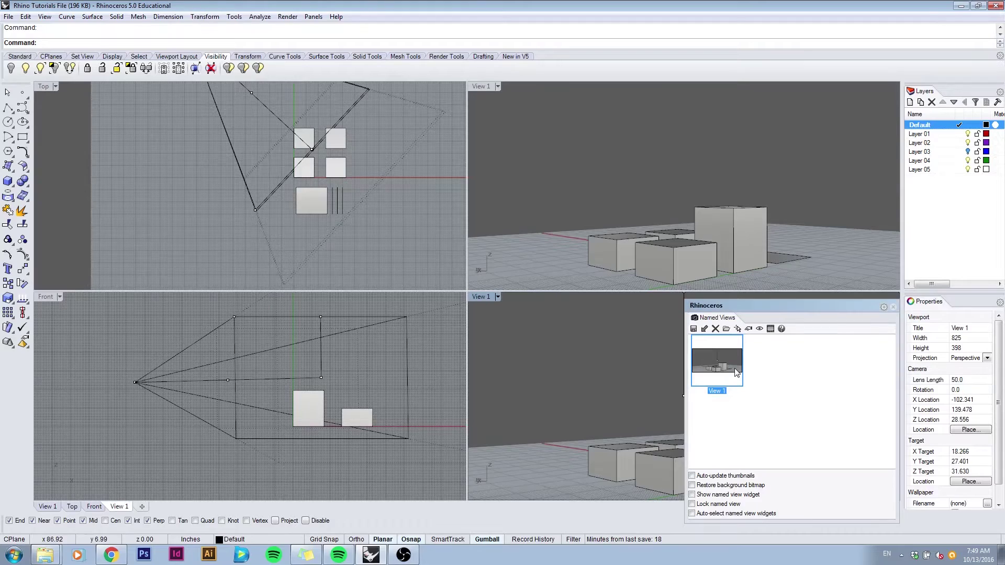
right_click_drag(618, 400, 601, 371)
right_click_drag(535, 366, 489, 301)
- Set the lower copy of View 1 back to the standard Right view and centre it on the boxes
left_click(483, 298)
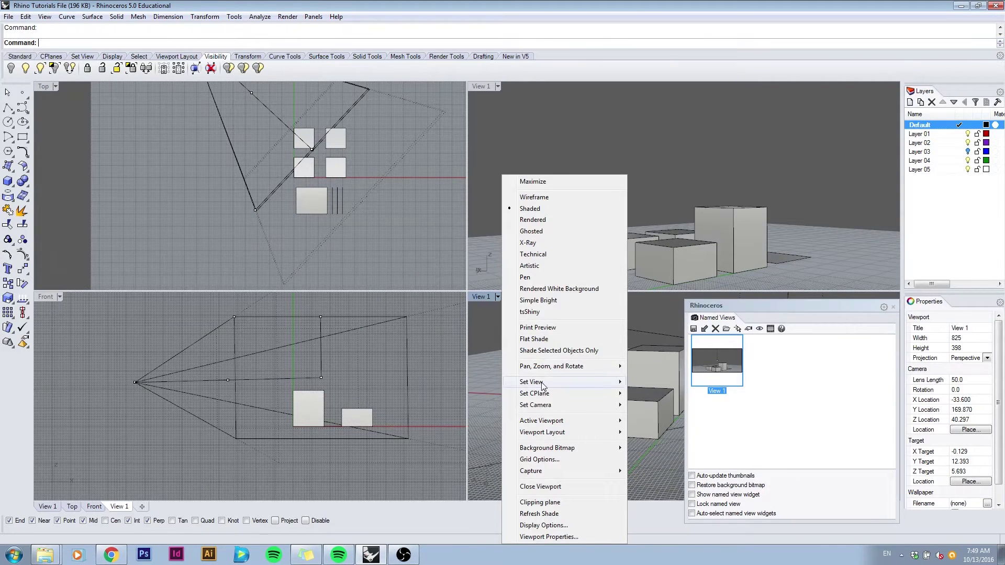
mouse_move(556, 388)
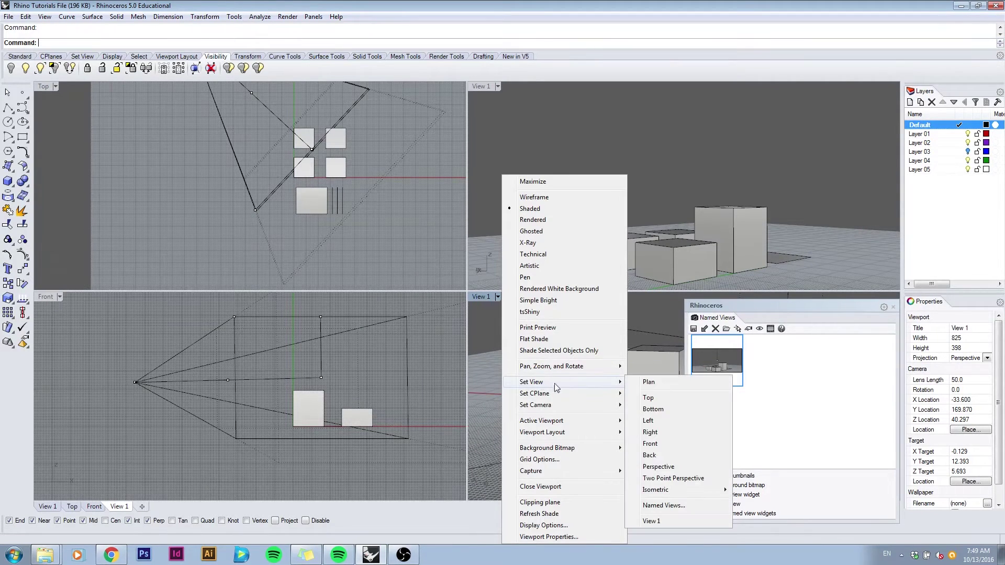
left_click(649, 433)
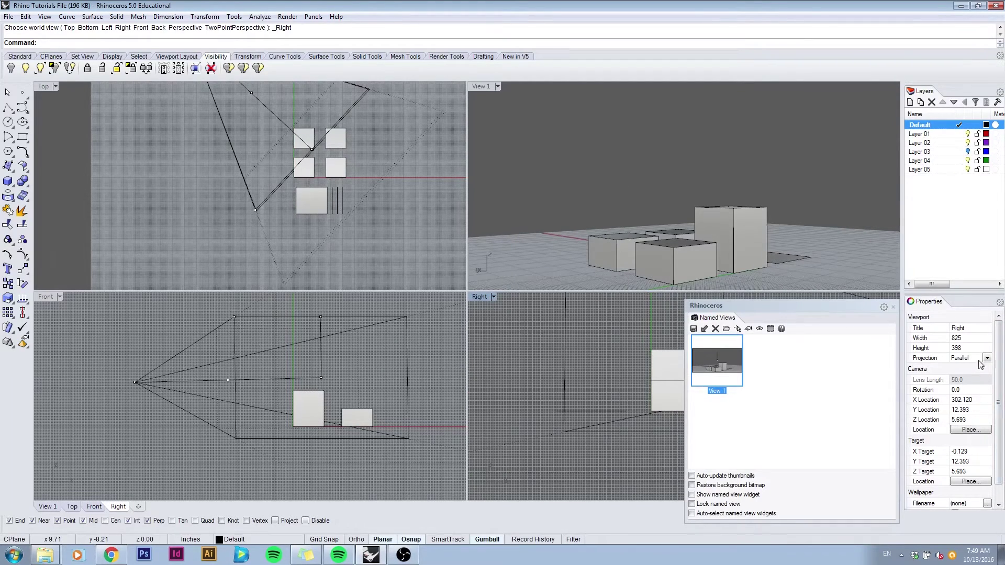
right_click_drag(604, 353, 564, 382)
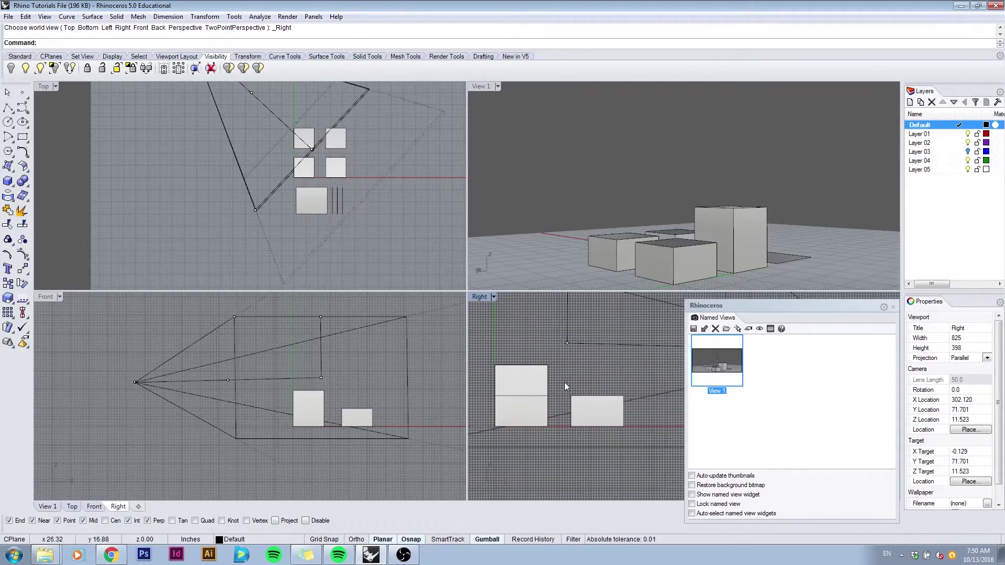
- Set the View 1 viewport's projection to Two Point Perspective and orbit to inspect the boxes from above
mouse_move(655, 228)
right_mouse_down()
mouse_move(631, 206)
mouse_move(660, 233)
right_mouse_up()
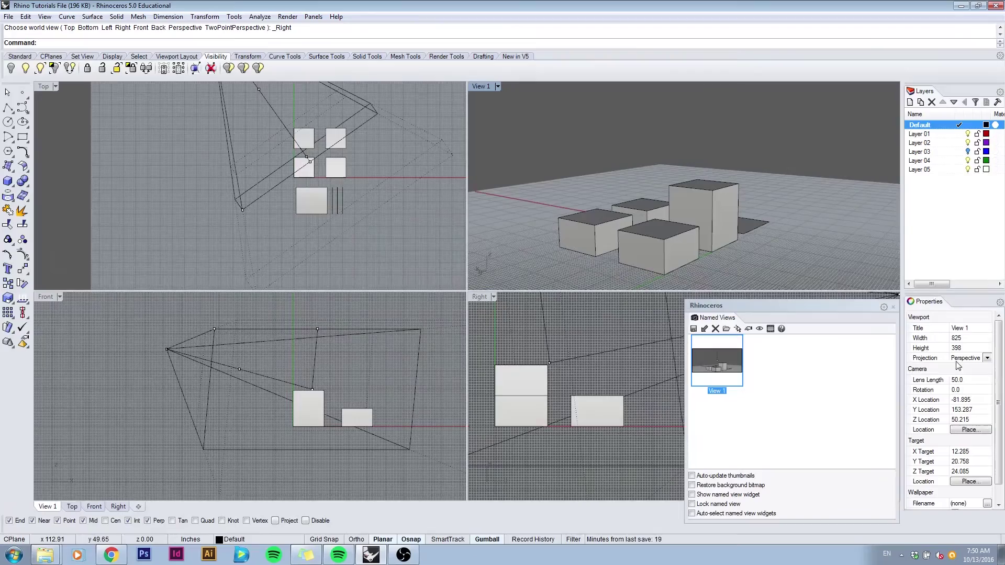
right_click_drag(711, 190, 683, 177)
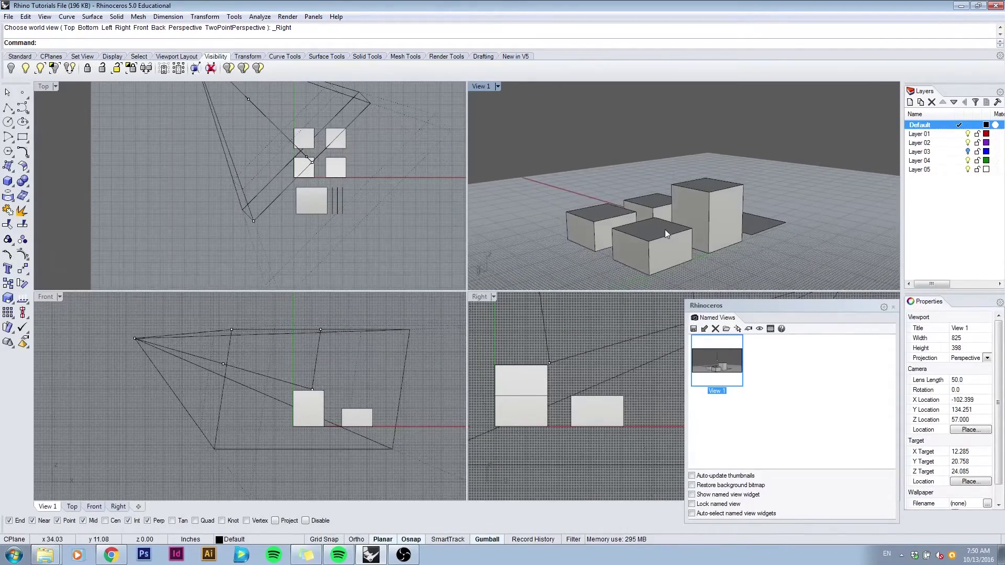
right_click_drag(664, 230, 734, 249, "shift")
left_click(987, 358)
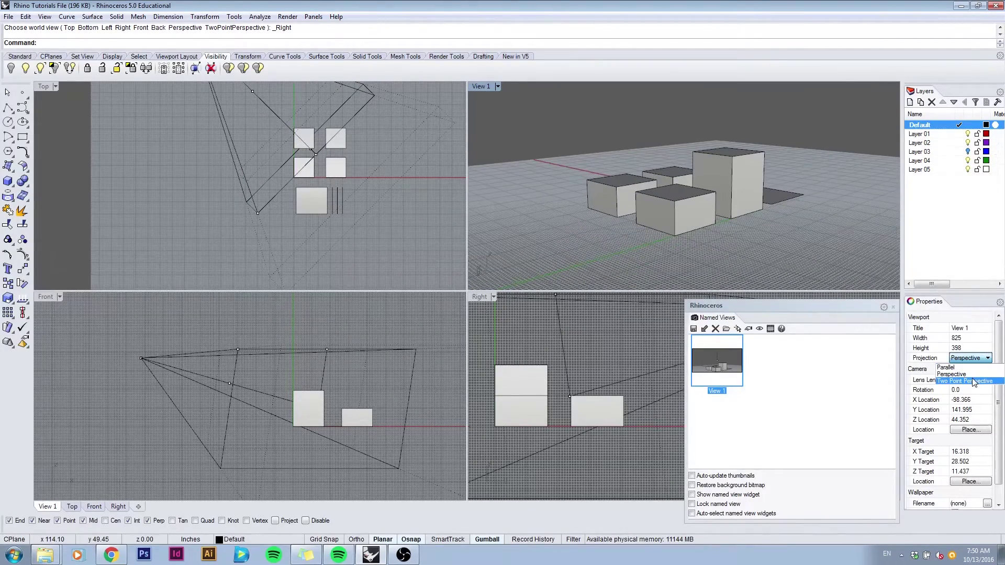
left_click(972, 382)
right_click_drag(683, 191, 775, 235)
scroll(665, 178, "down", 4)
scroll(666, 180, "up", 4)
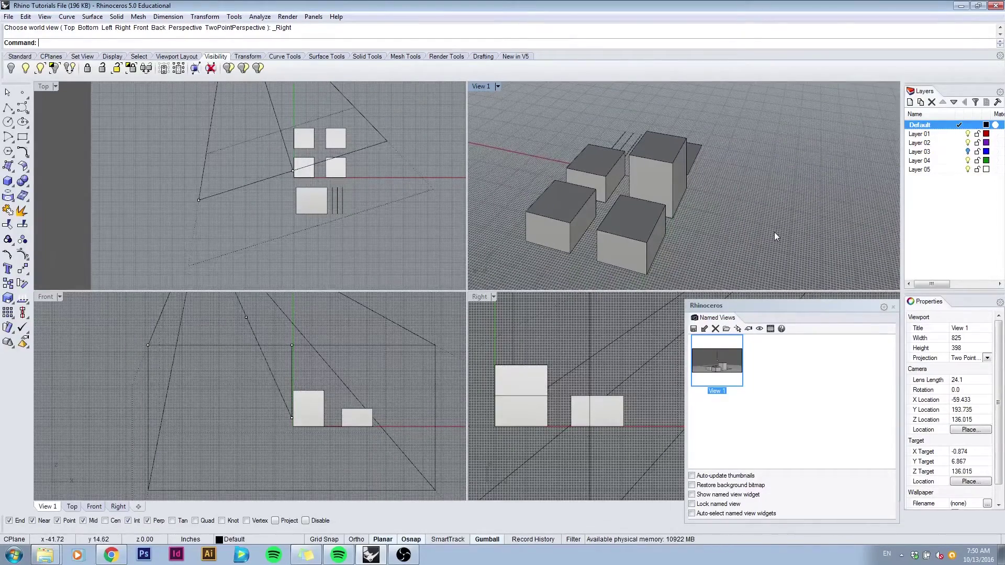
right_click_drag(627, 185, 640, 163, "shift")
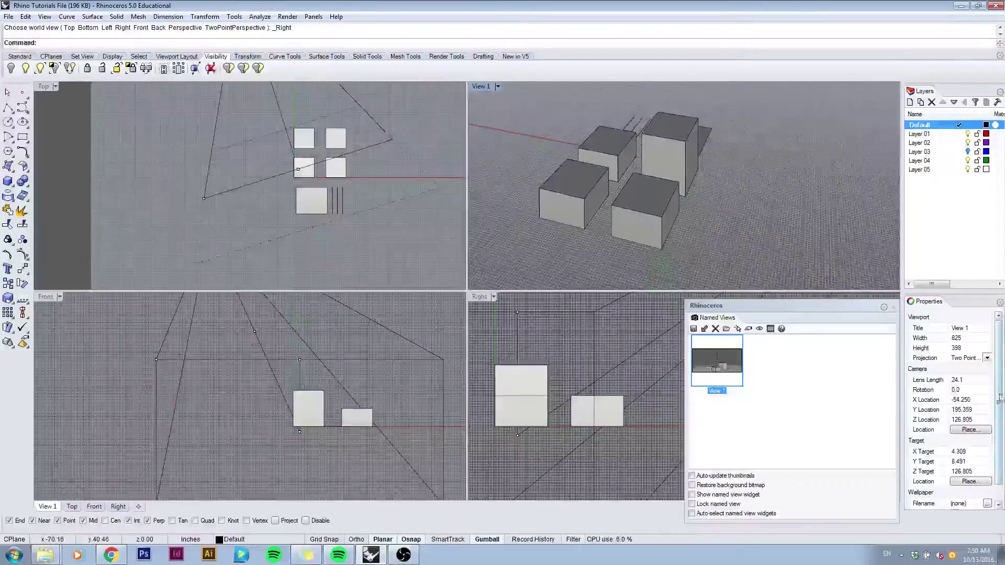
- Switch the View 1 viewport to Parallel projection and orbit around the boxes
left_click(988, 358)
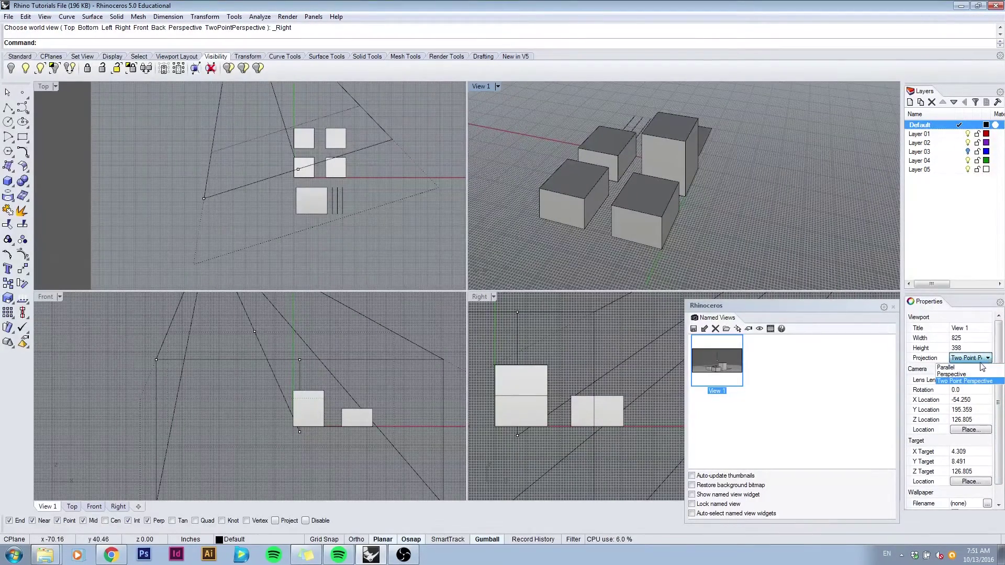
left_click(981, 368)
right_click_drag(680, 200, 613, 189)
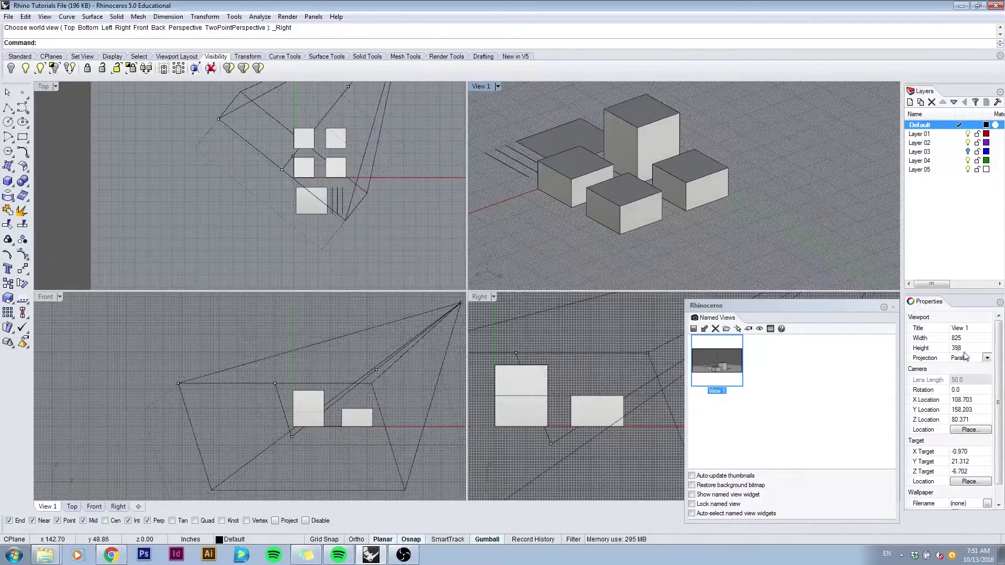
- Return the View 1 viewport to Perspective projection and orbit to a lower angle on the boxes
left_click(988, 359)
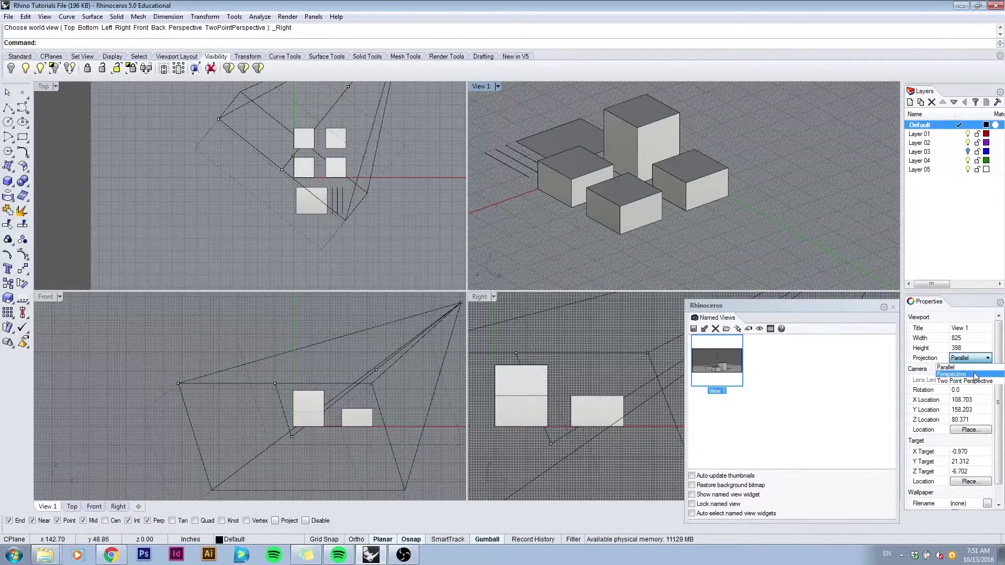
left_click(968, 373)
right_click_drag(670, 184, 704, 170)
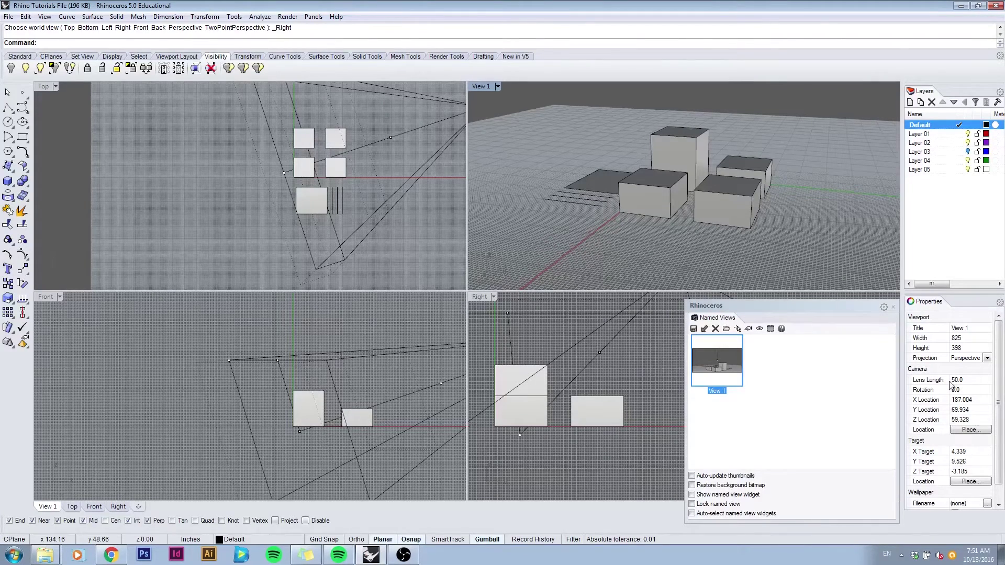
- Set the View 1 camera's lens length to 30 and examine its camera cone in the Top viewport
left_click(950, 381)
type("30")
key("Return")
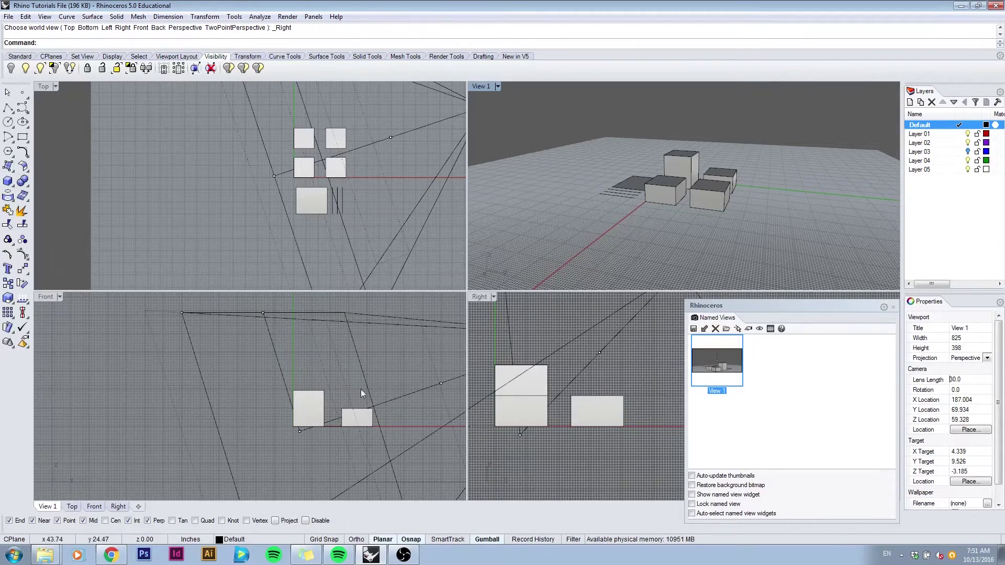
scroll(287, 174, "down", 3)
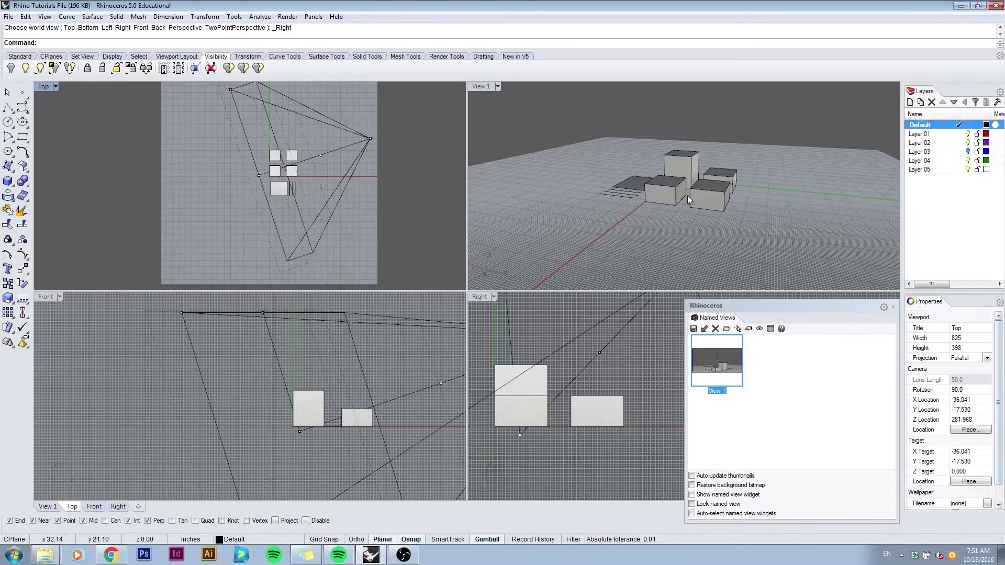
left_click(635, 241)
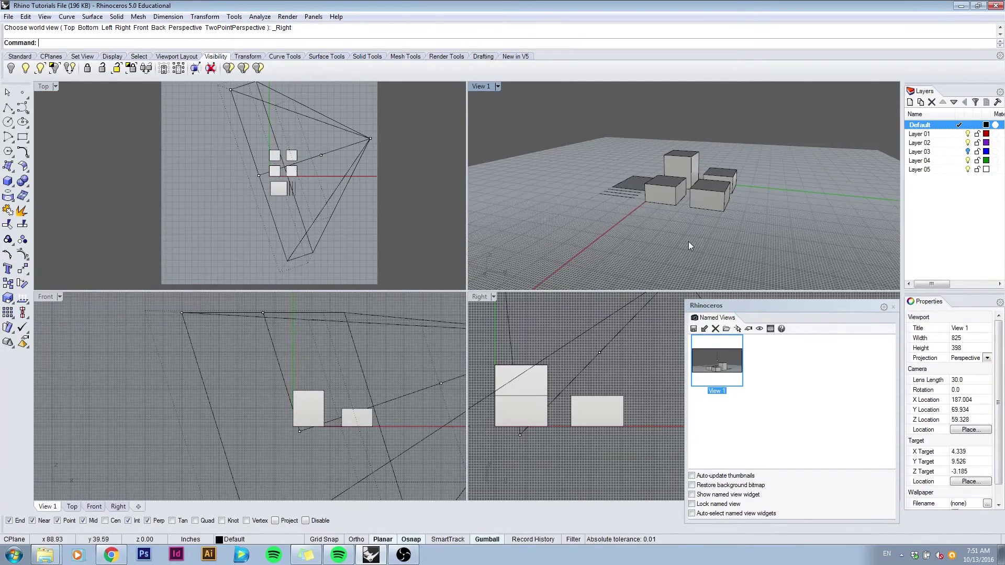
right_click_drag(715, 208, 701, 203)
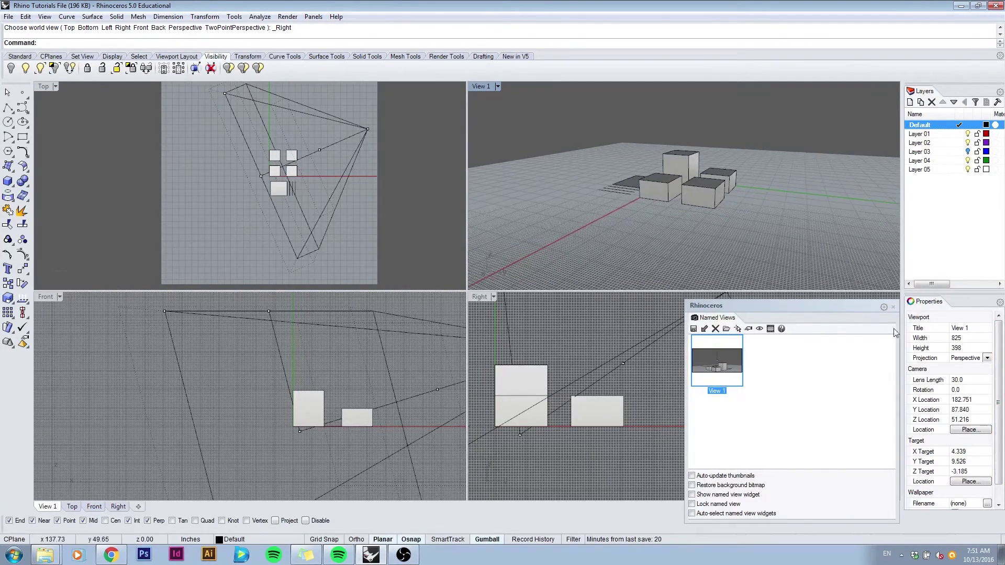
- Reduce the View 1 camera's lens length to 20 and orbit the view slightly
left_click(952, 380)
type("20")
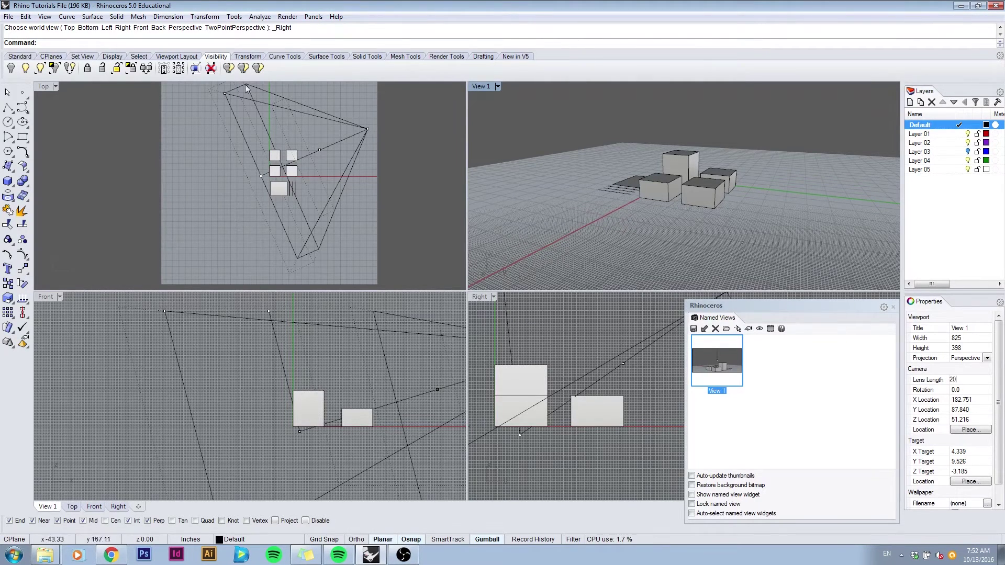
left_click(596, 194)
mouse_move(595, 195)
right_mouse_down()
mouse_move(606, 195)
mouse_move(598, 201)
right_mouse_up()
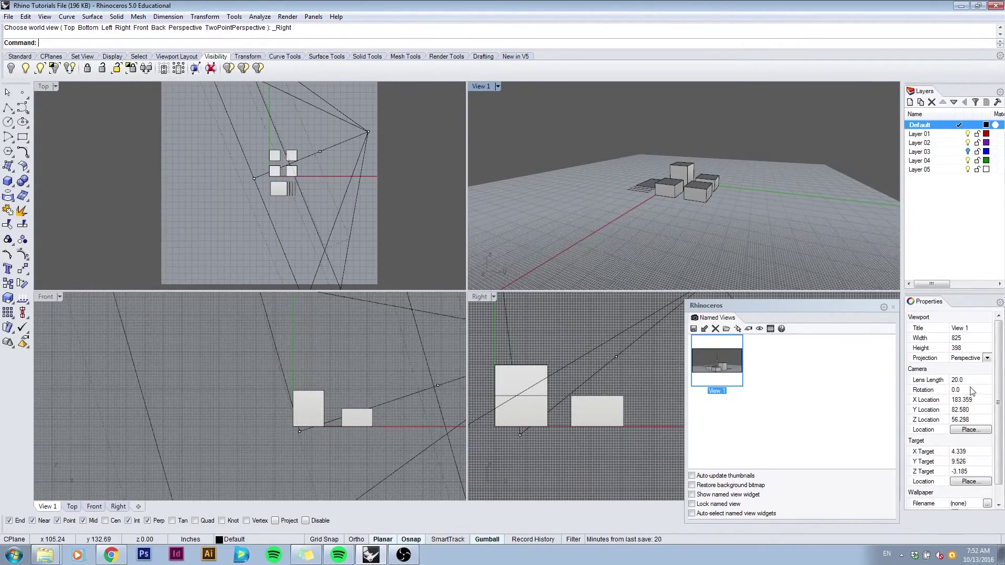
- Move the View 1 camera in close to the boxes and set its lens length to 50
left_click(966, 383)
right_click_drag(331, 229, 323, 230)
scroll(317, 231, "down", 2)
right_click_drag(752, 195, 656, 201)
scroll(702, 213, "up", 2)
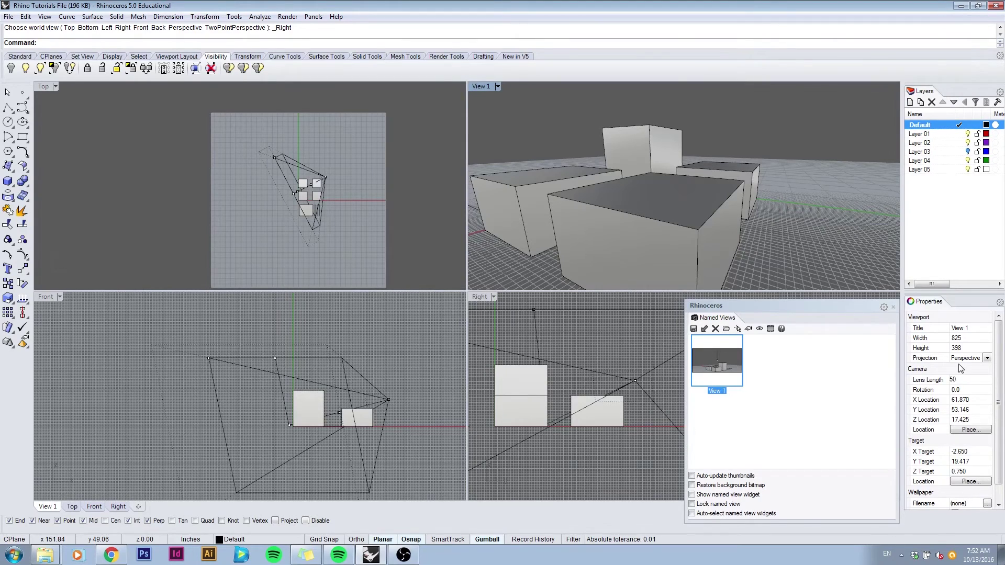
key("Return")
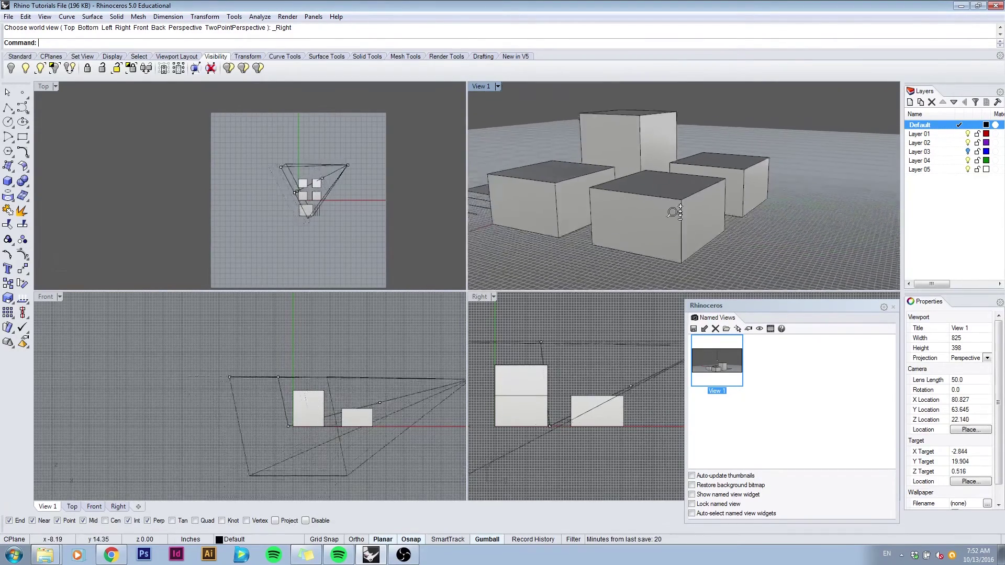